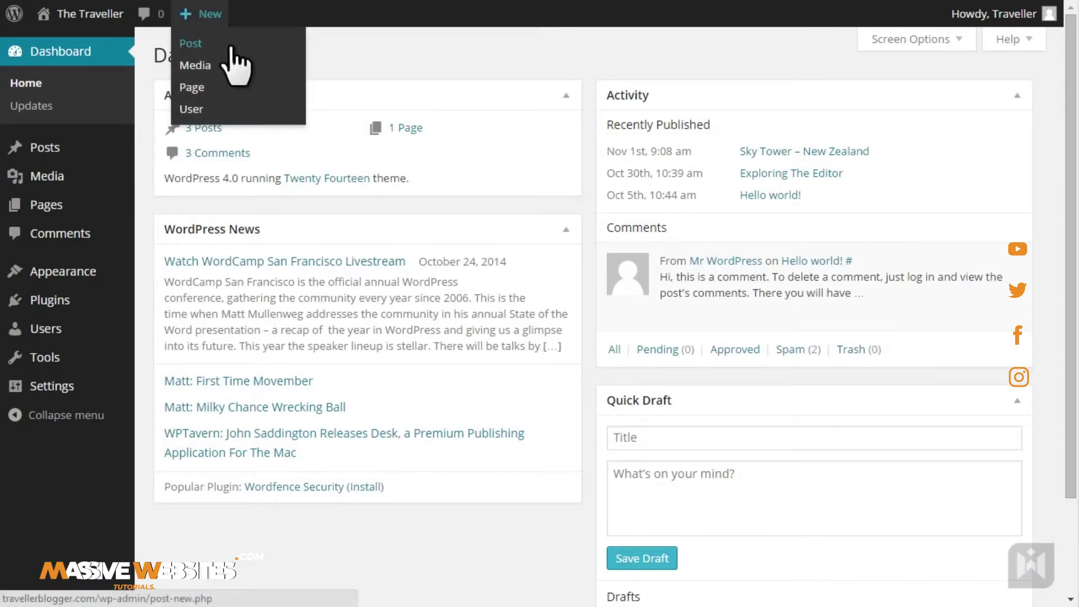
# - Create a new post titled "Bora Bora"
pyautogui.moveTo(137, 149)
pyautogui.click(215, 179)
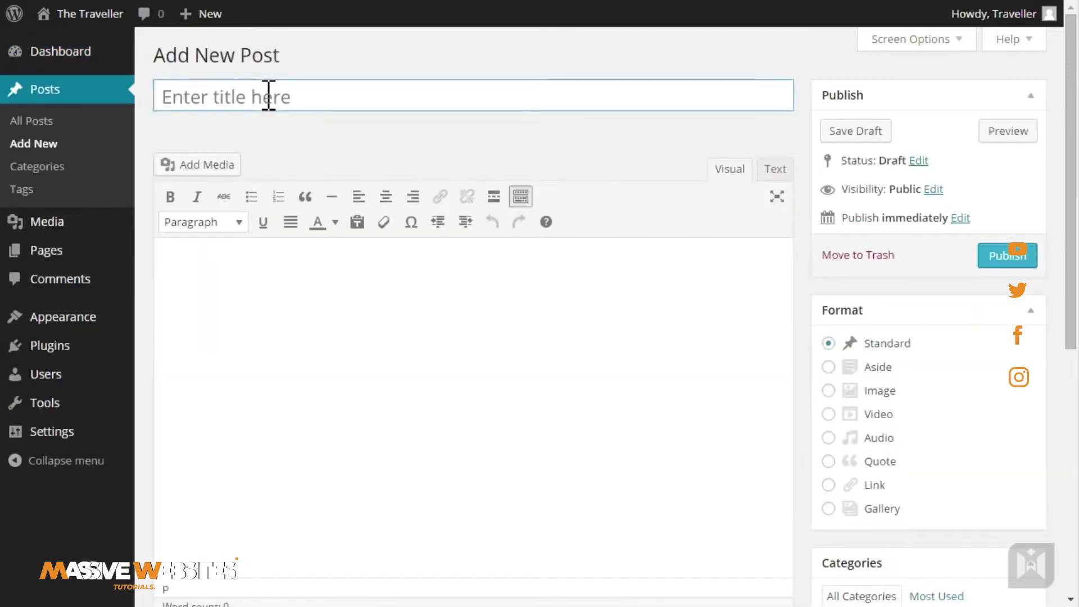
pyautogui.click(268, 96)
pyautogui.write('Bora Bora')
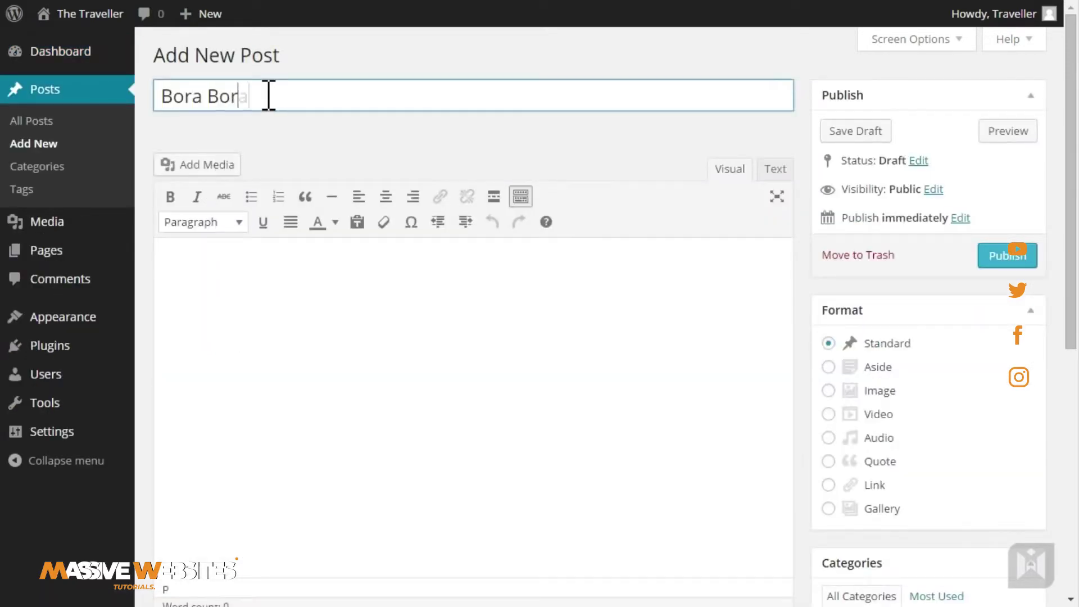
# - Paste the copied article with its original formatting into the post body and preview the post
pyautogui.click(331, 322)
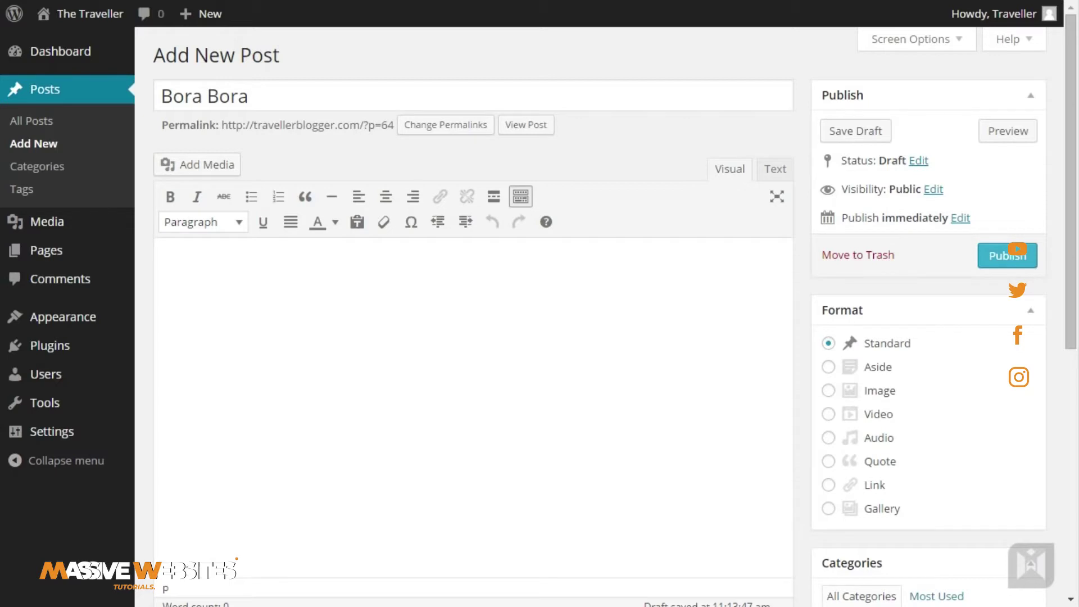
pyautogui.click(289, 381)
pyautogui.hotkey('ctrl', 'v')
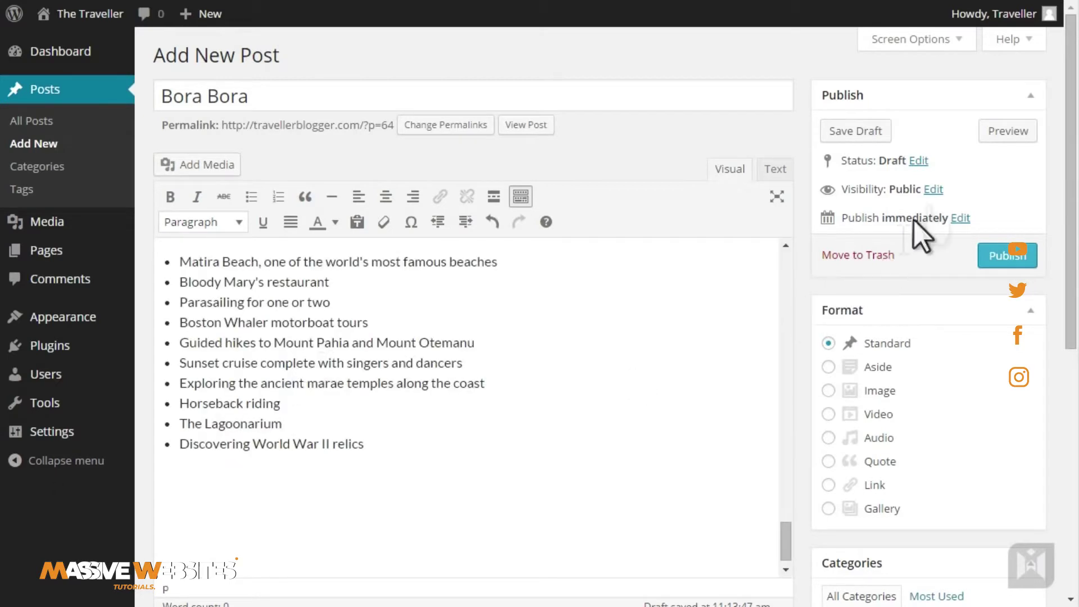
pyautogui.click(1004, 130)
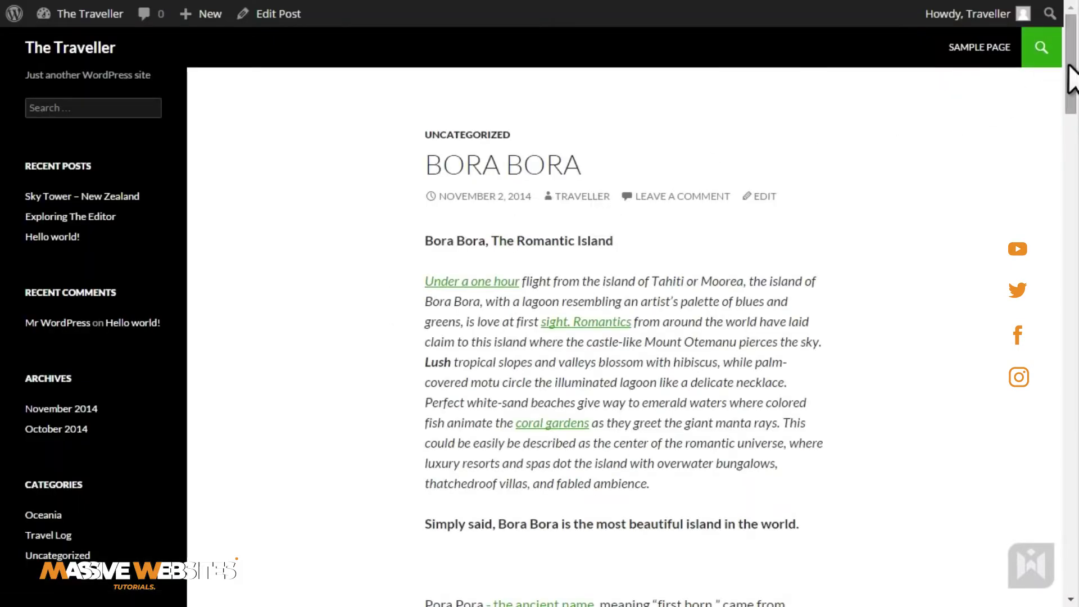
pyautogui.moveTo(1071, 79); pyautogui.dragTo(1072, 448)
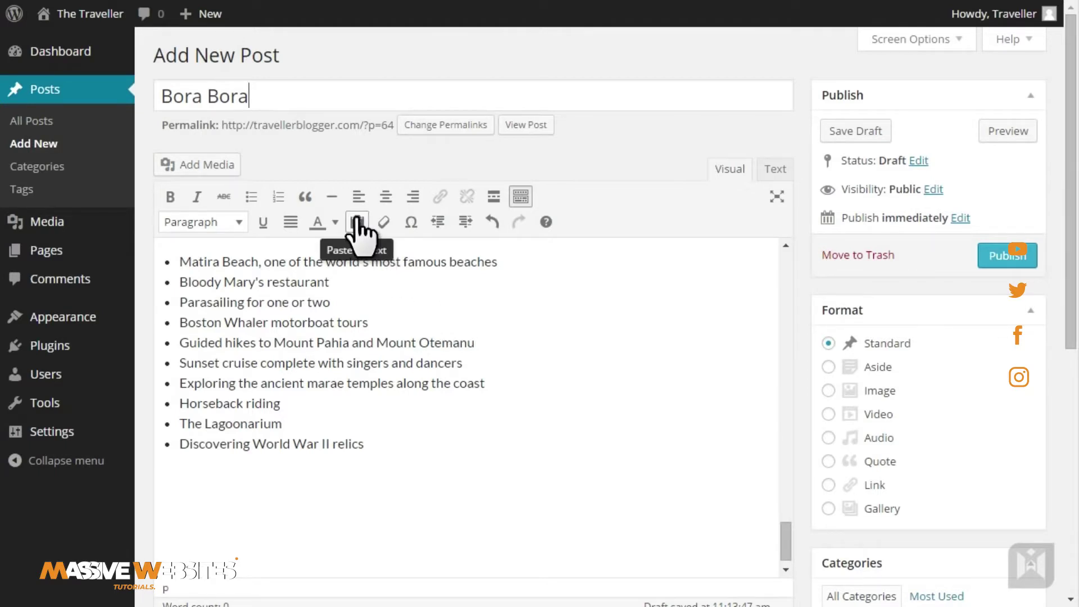
# - Replace the whole post body with the copied article pasted as plain text, and preview the post
pyautogui.click(410, 308)
pyautogui.hotkey('ctrl', 'a')
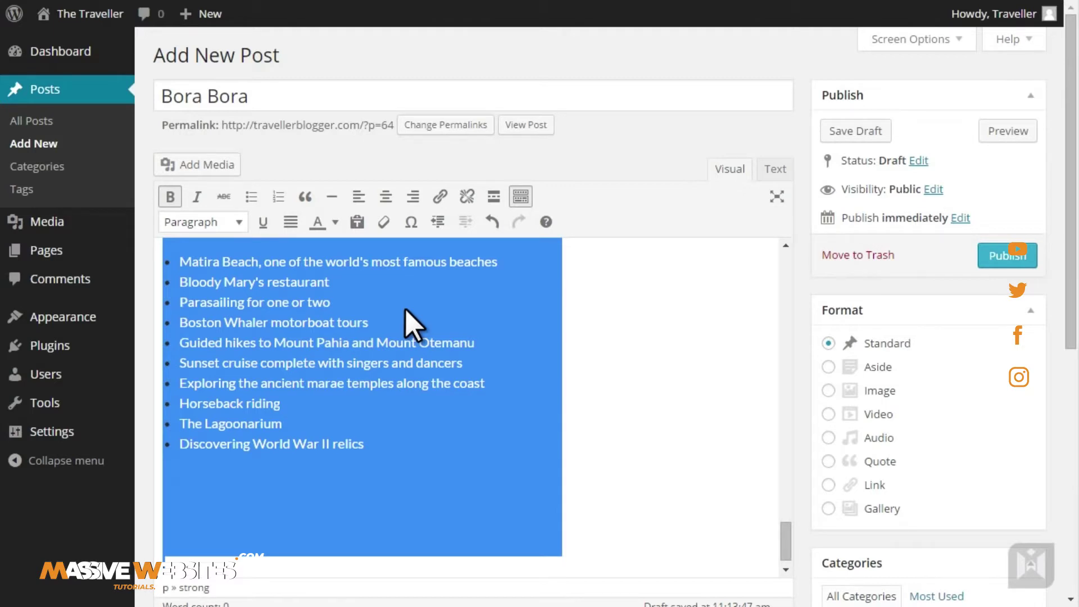
pyautogui.press('Delete')
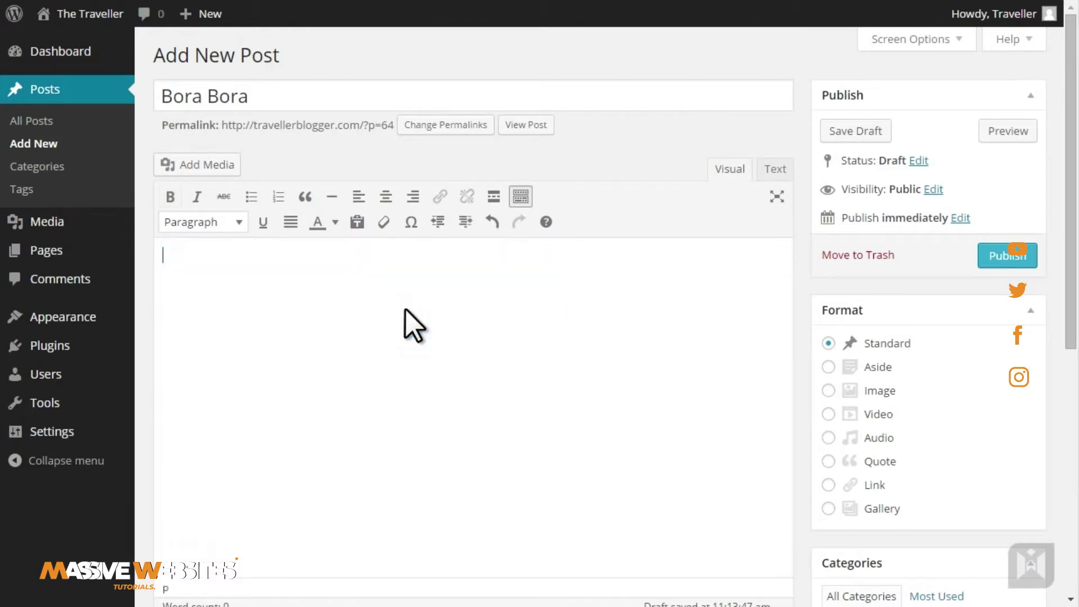
pyautogui.click(356, 222)
pyautogui.click(731, 361)
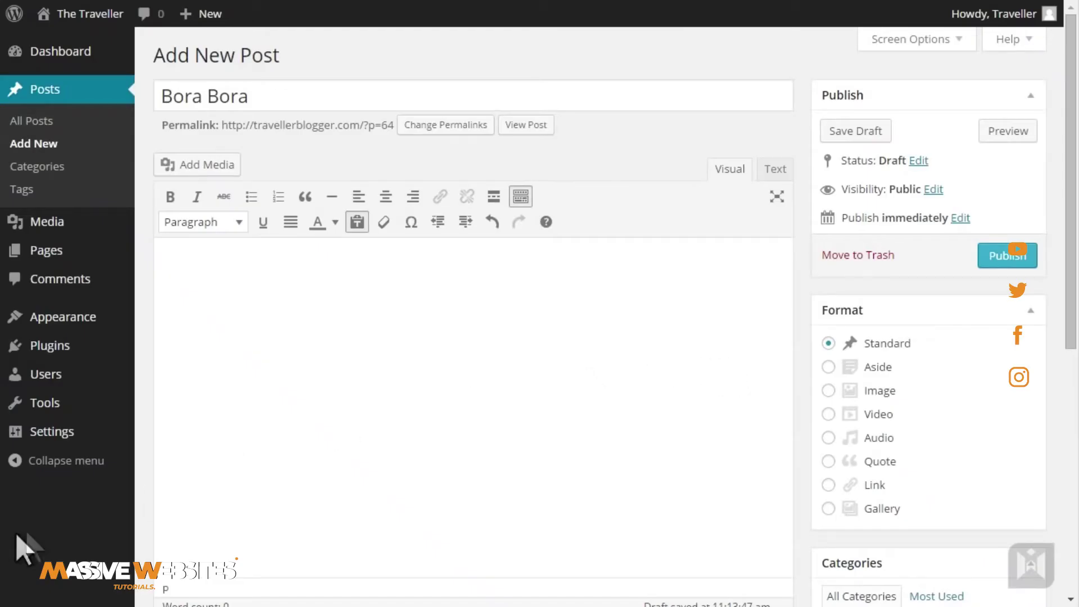
pyautogui.hotkey('ctrl', 'v')
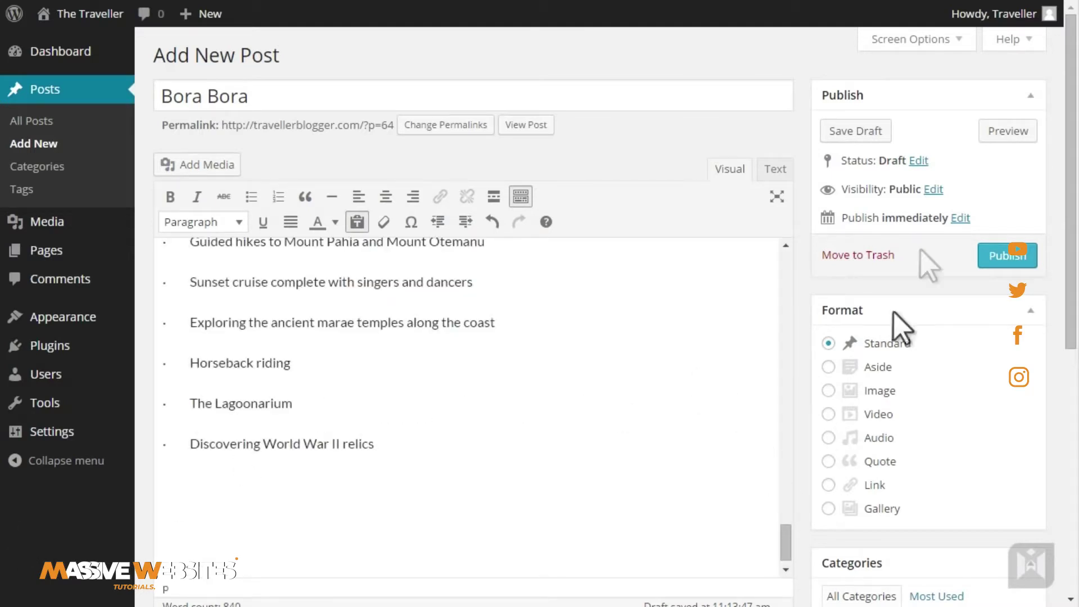
pyautogui.click(970, 131)
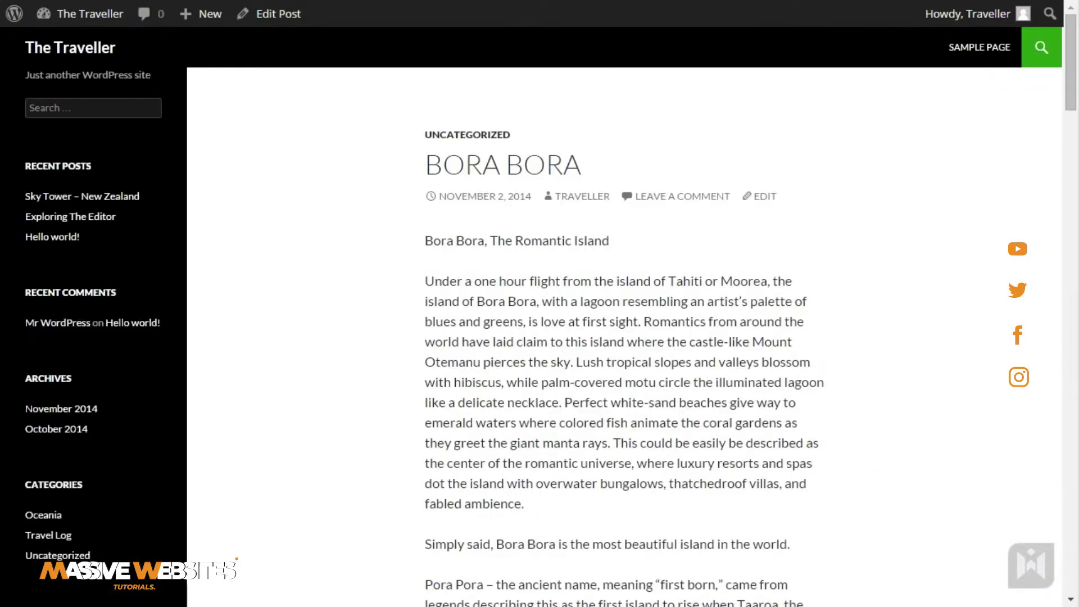
pyautogui.moveTo(1070, 65); pyautogui.dragTo(1070, 427)
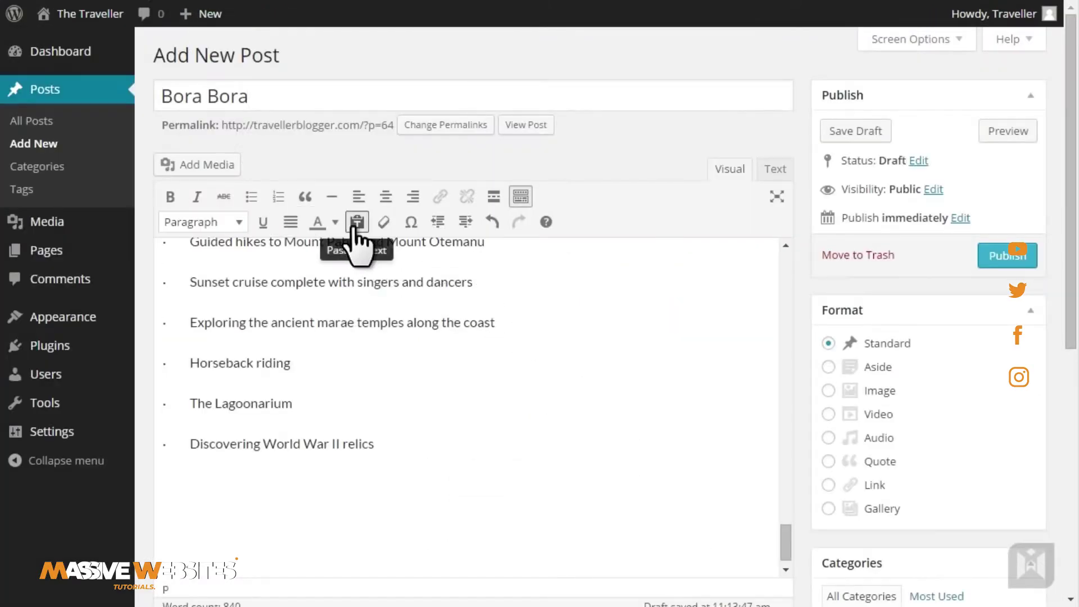
# - Format the opening line "Bora Bora, The Romantic Island" as Heading 2
pyautogui.moveTo(786, 539); pyautogui.dragTo(790, 251)
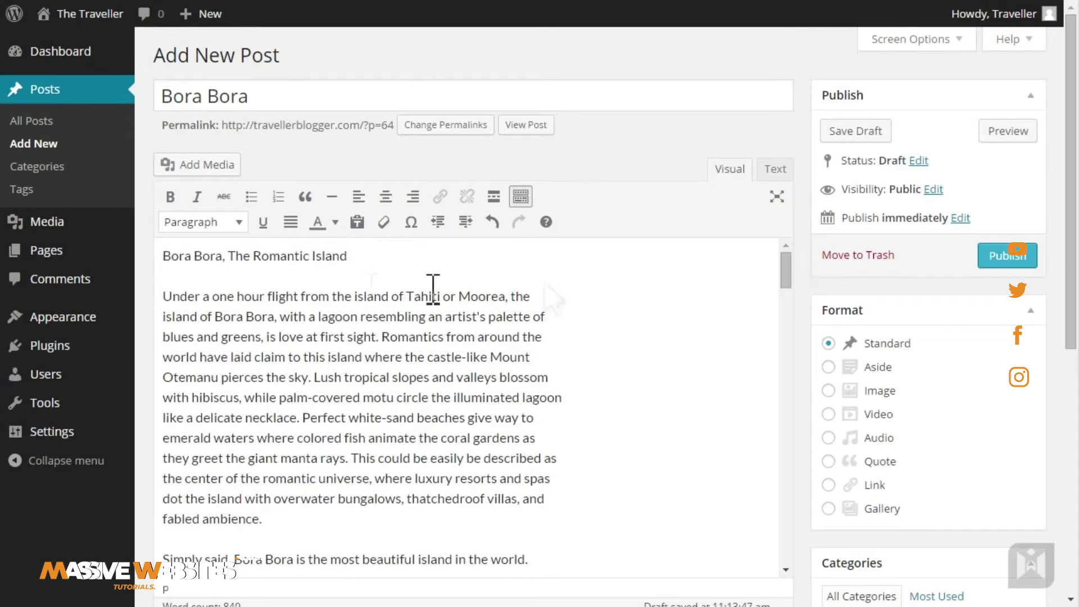
pyautogui.moveTo(352, 260); pyautogui.dragTo(162, 260)
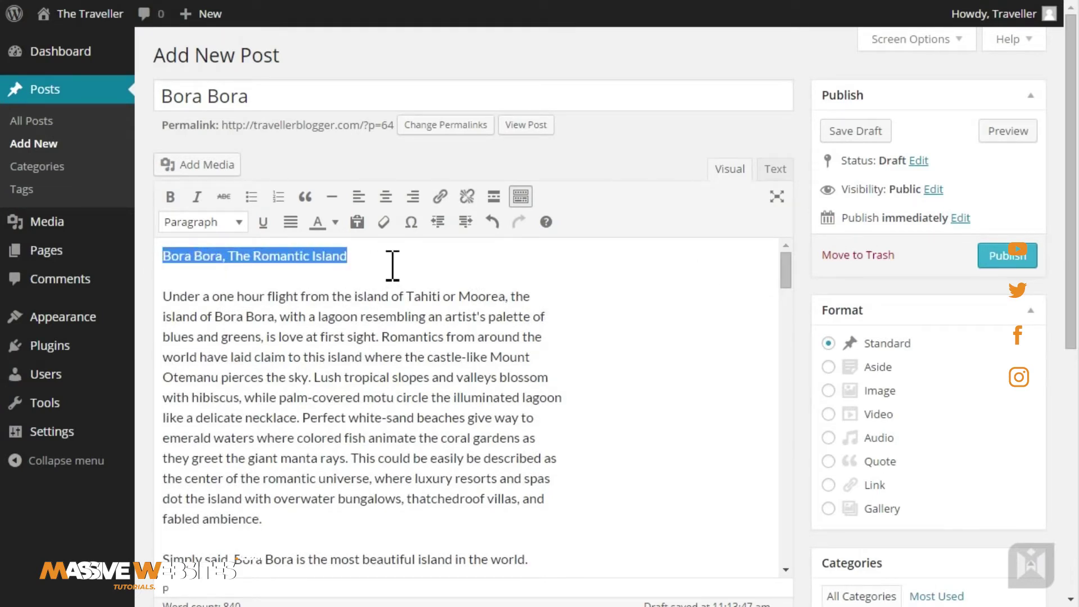
pyautogui.click(214, 222)
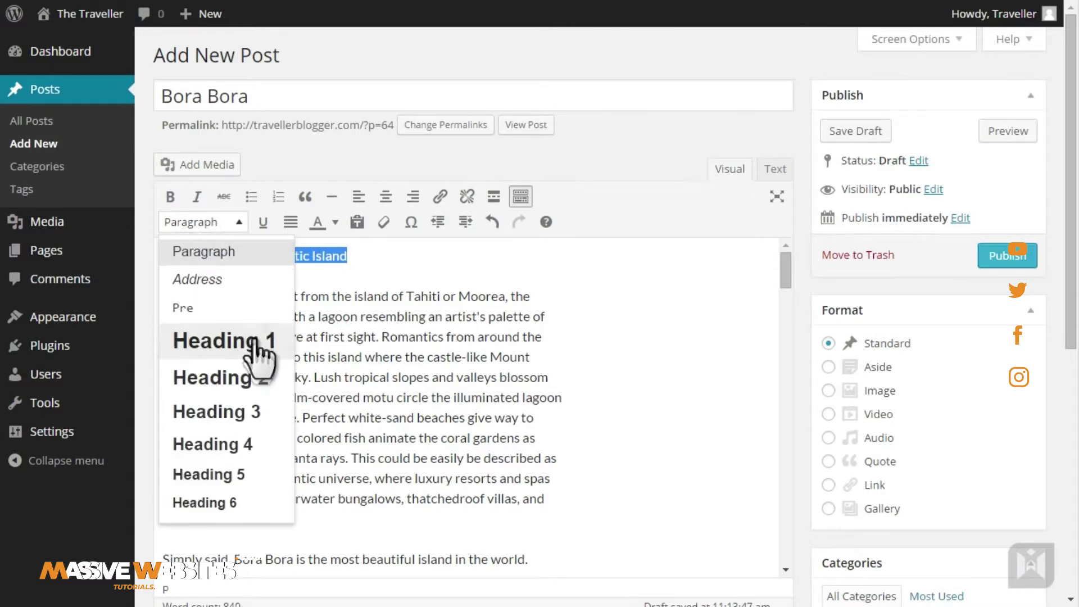
pyautogui.click(218, 378)
pyautogui.click(436, 306)
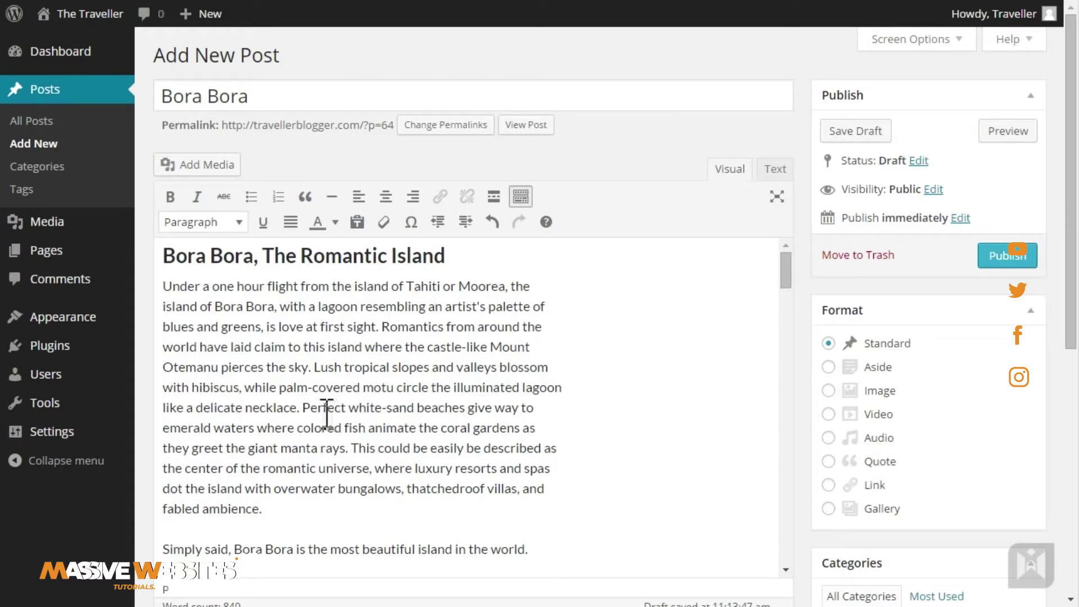
# - Split the first paragraph before "Perfect white-sand beaches" and insert a Read More break after "like a delicate necklace."
pyautogui.click(305, 409)
pyautogui.press('Return')
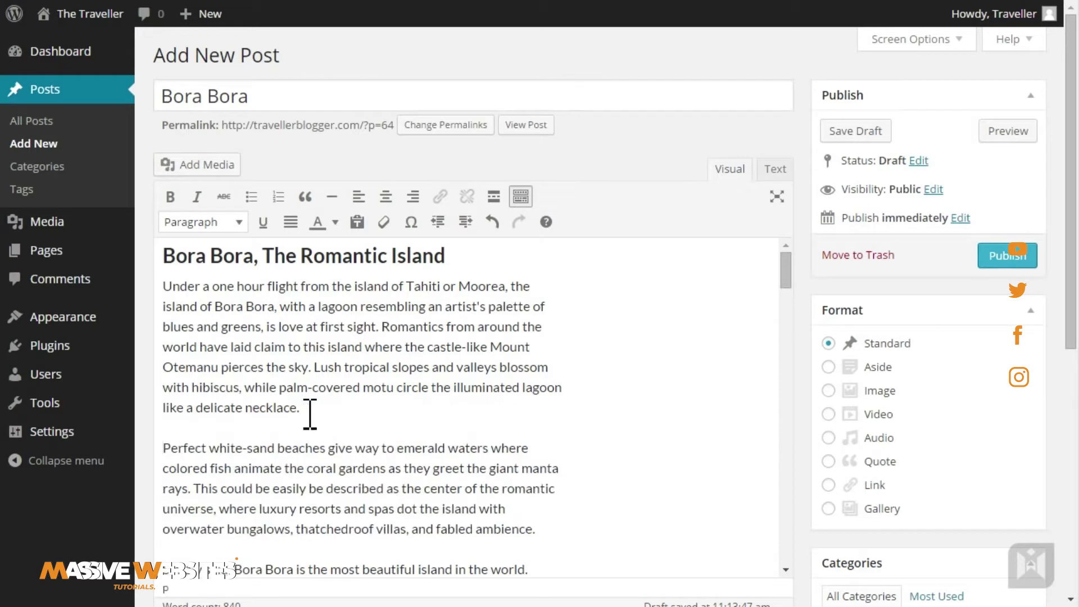
pyautogui.click(338, 410)
pyautogui.click(494, 197)
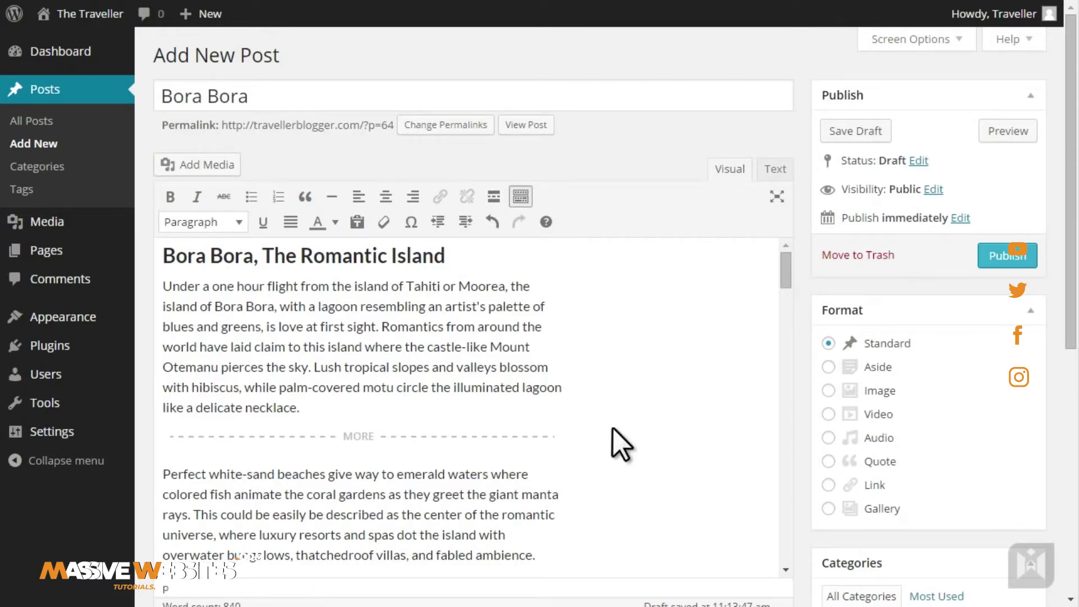
# - Format the sentence "Simply said, Bora Bora is the most beautiful island in the world." as a blockquote and check it in the preview
pyautogui.scroll(-2, 612, 428)
pyautogui.scroll(-2, 613, 428)
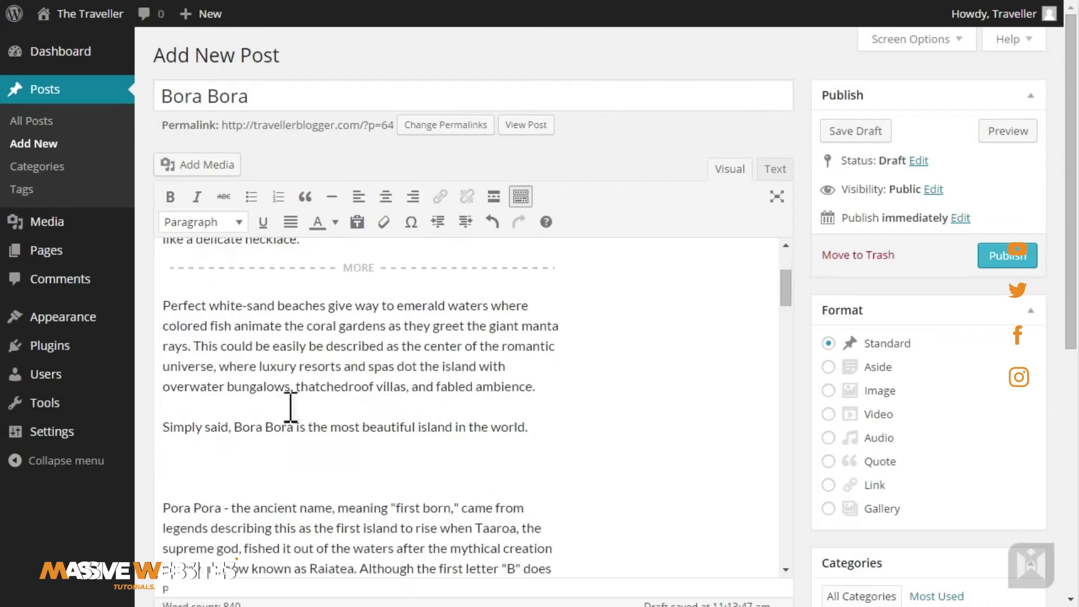
pyautogui.moveTo(163, 427); pyautogui.dragTo(537, 431)
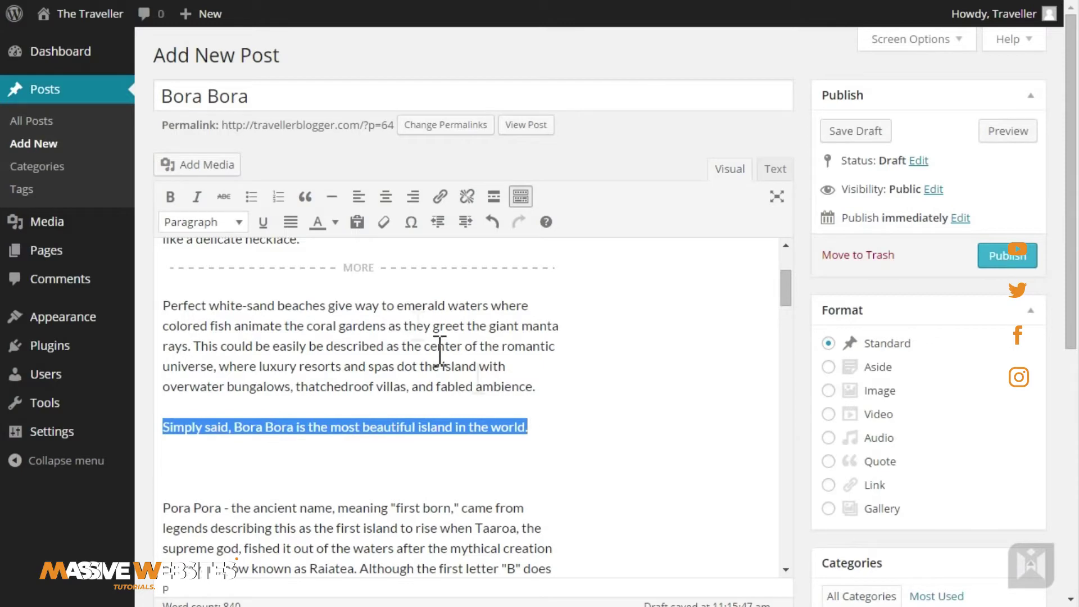
pyautogui.click(305, 197)
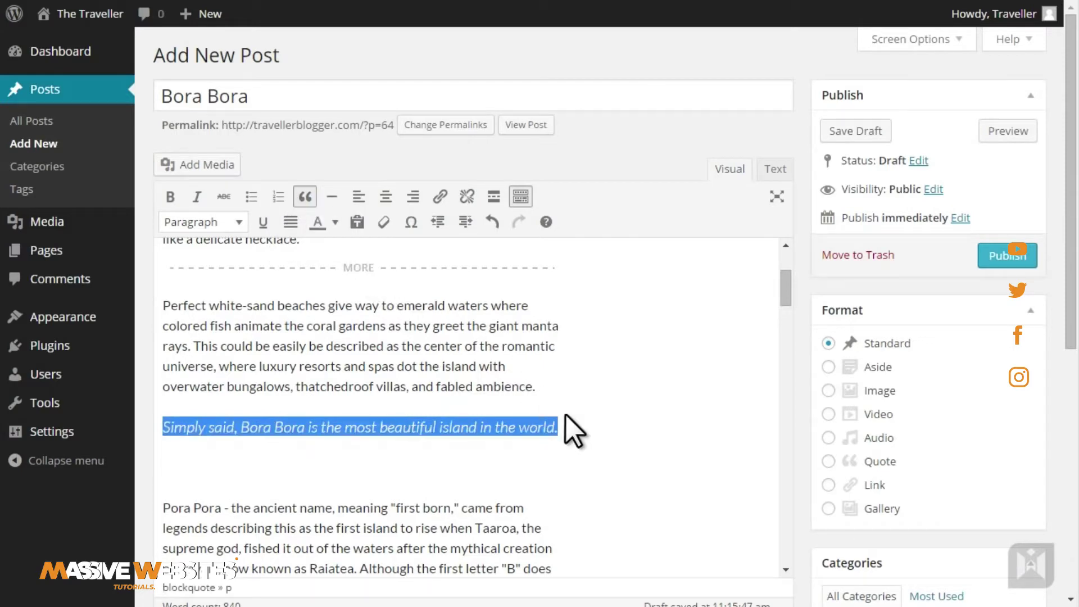
pyautogui.click(573, 430)
pyautogui.click(970, 137)
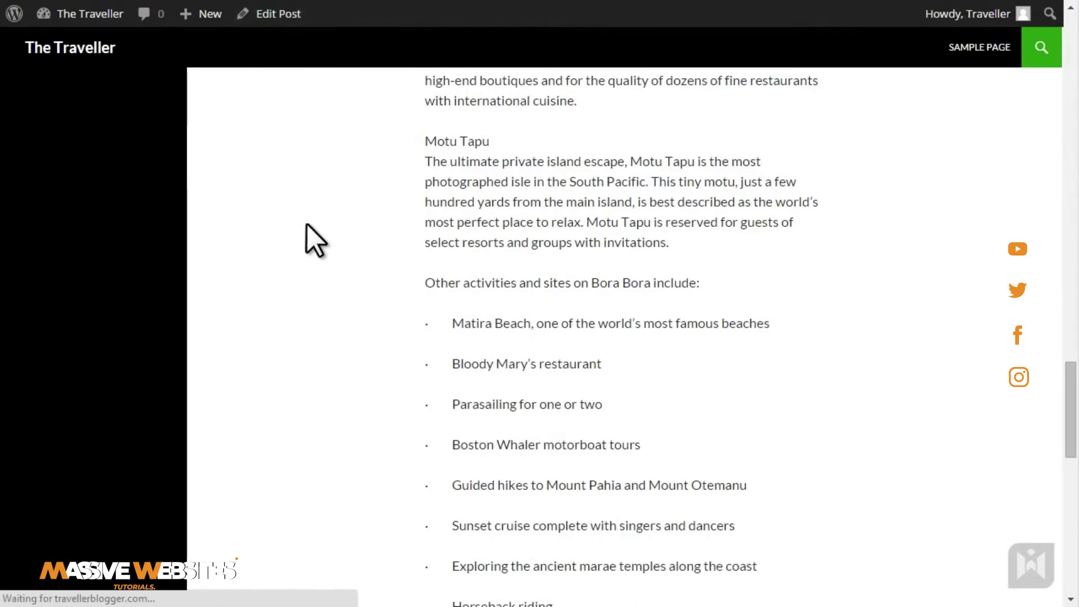
pyautogui.scroll(-3, 306, 239)
pyautogui.scroll(-2, 313, 257)
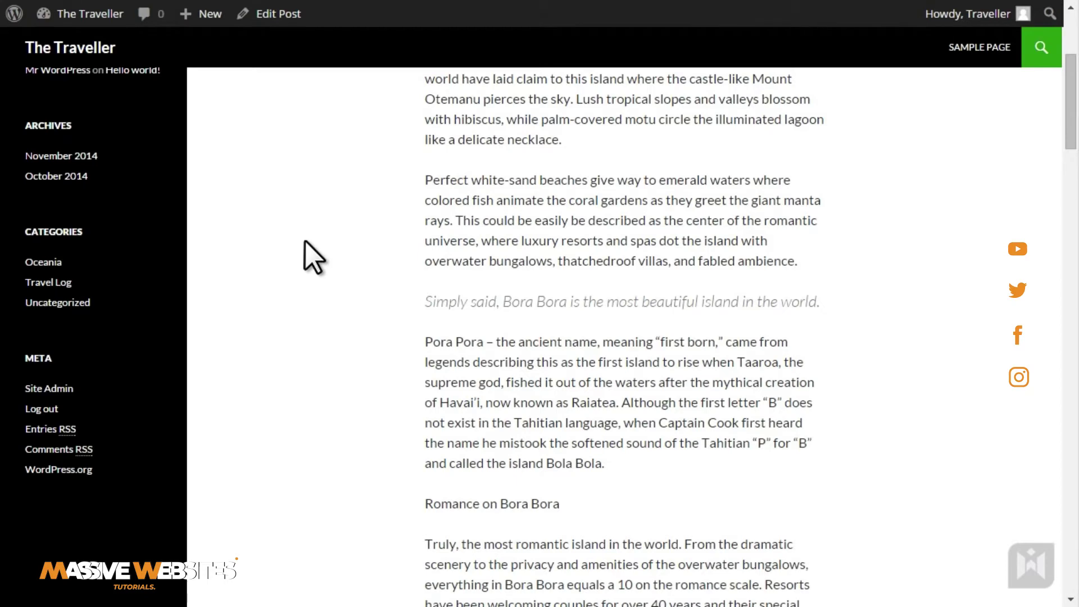
pyautogui.hotkey('ctrl', 'shift', 'Tab')
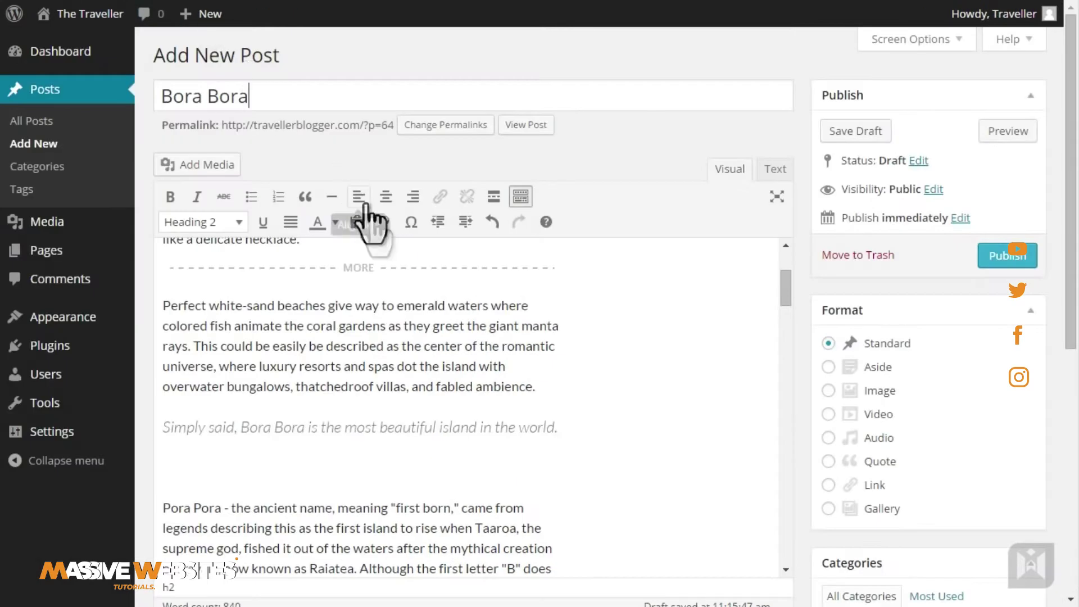
# - Add class="alignleft" to the blockquote tag in the post's HTML and check the quote in the preview
pyautogui.click(775, 171)
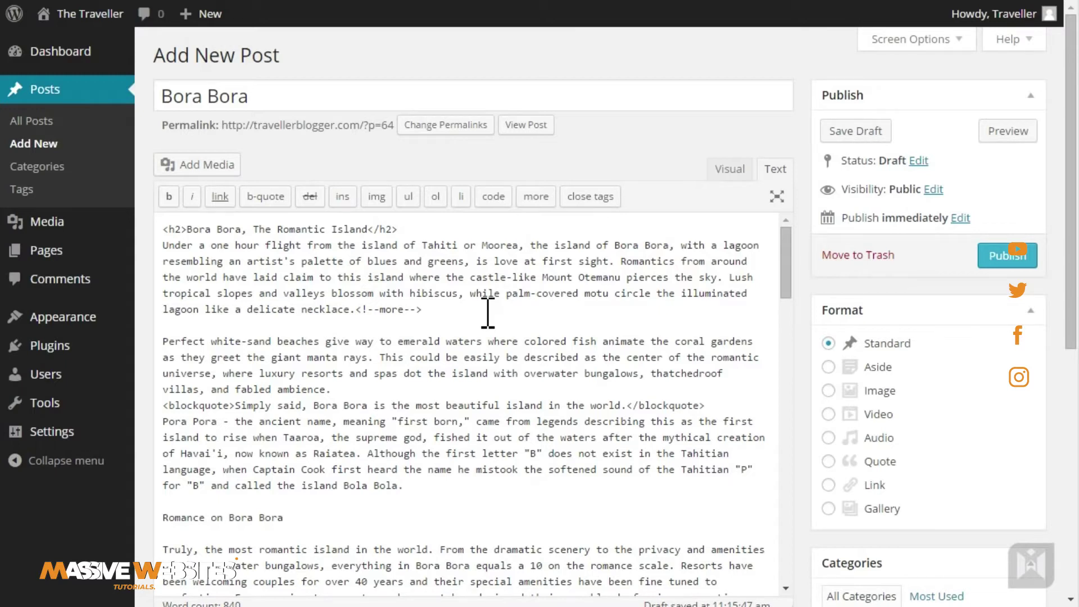
pyautogui.click(230, 405)
pyautogui.write('class="al')
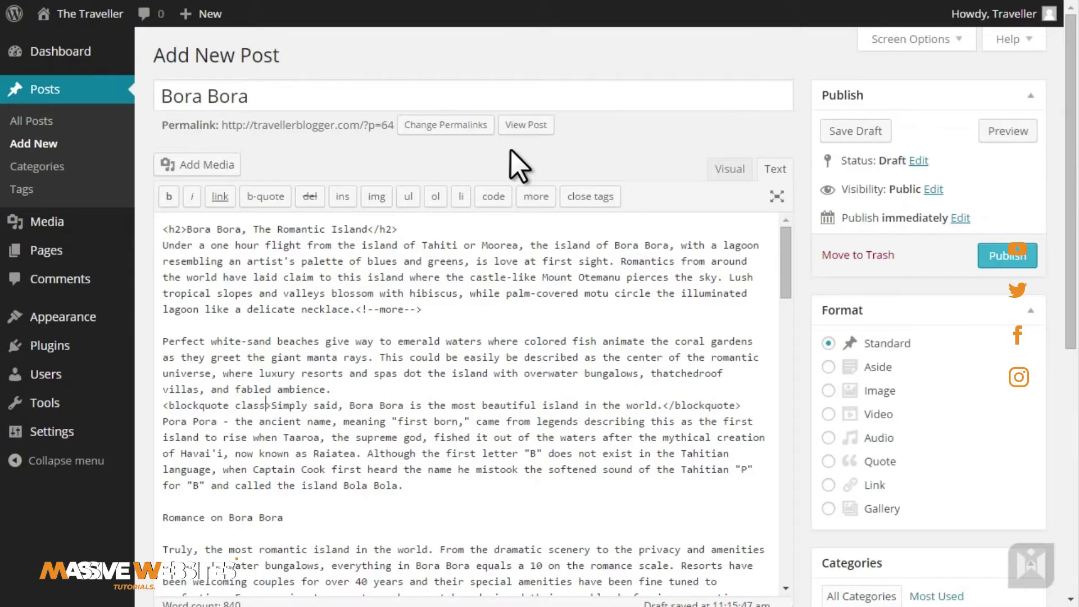
pyautogui.write('ignleft"')
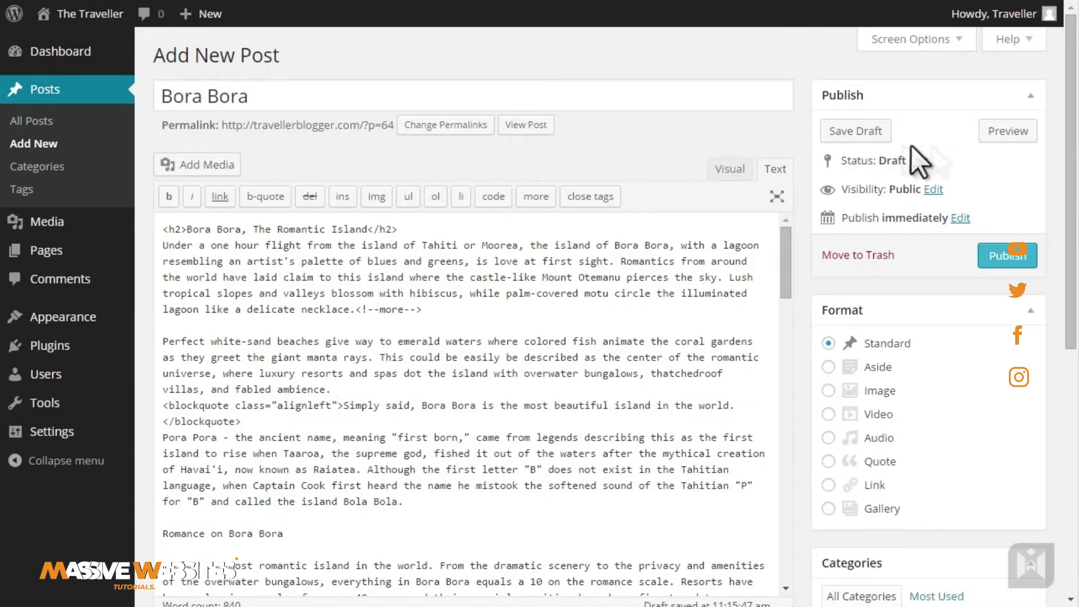
pyautogui.click(994, 134)
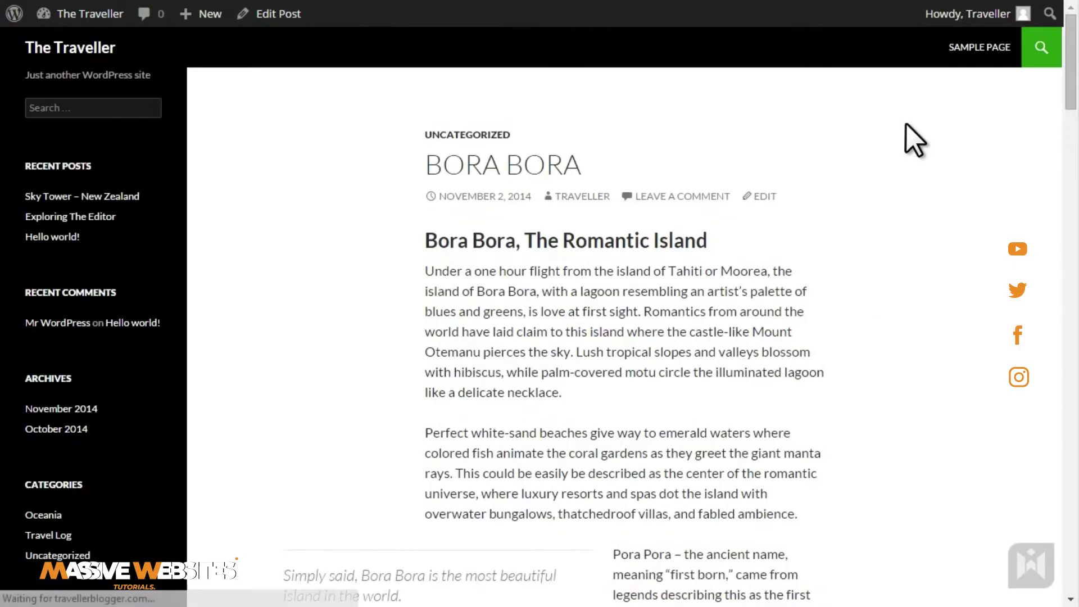
pyautogui.scroll(-3, 911, 126)
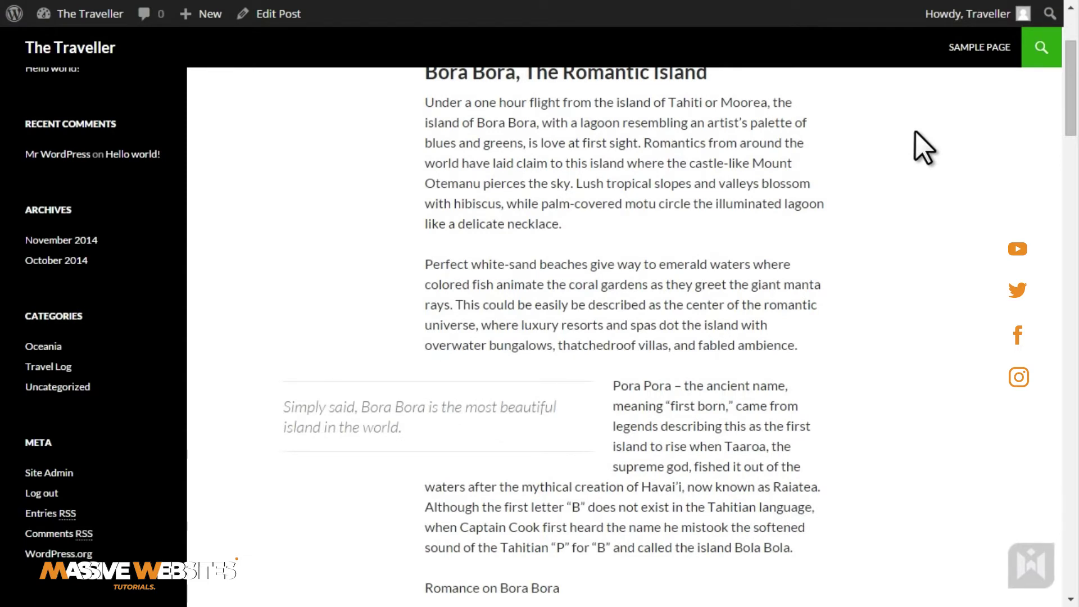
pyautogui.click(272, 1)
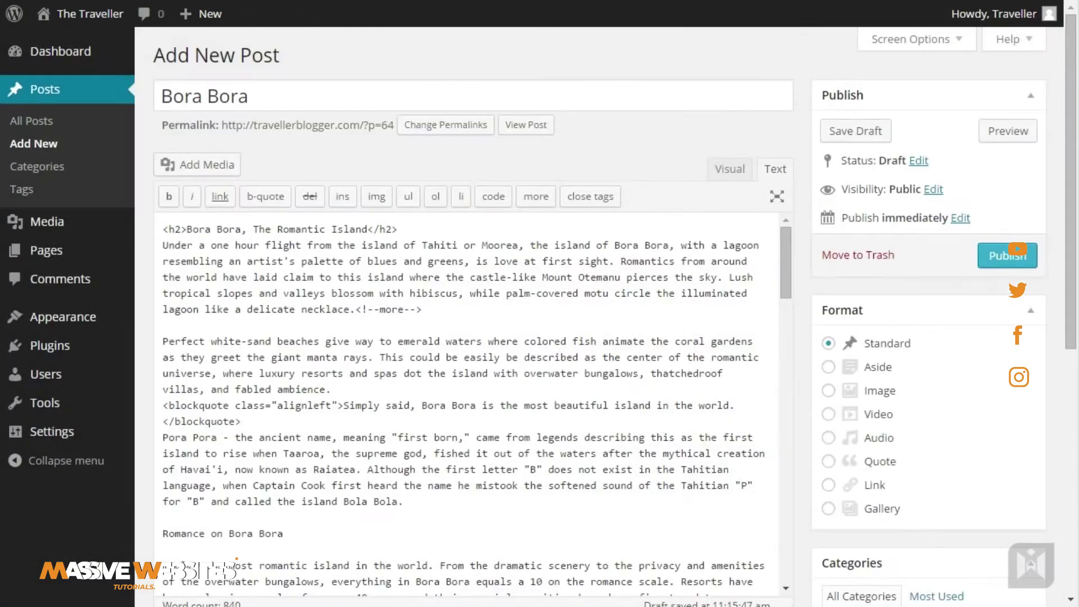
# - Back in the visual view, format the line "Romance on Bora Bora" as Heading 3 and add an empty paragraph above it
pyautogui.click(729, 169)
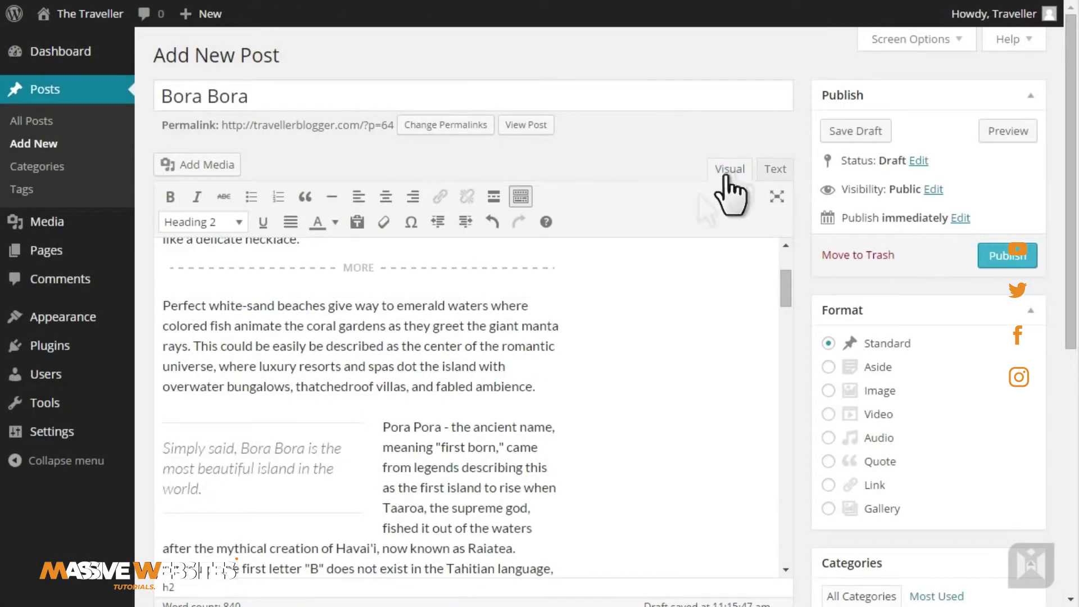
pyautogui.click(467, 346)
pyautogui.scroll(-5, 475, 349)
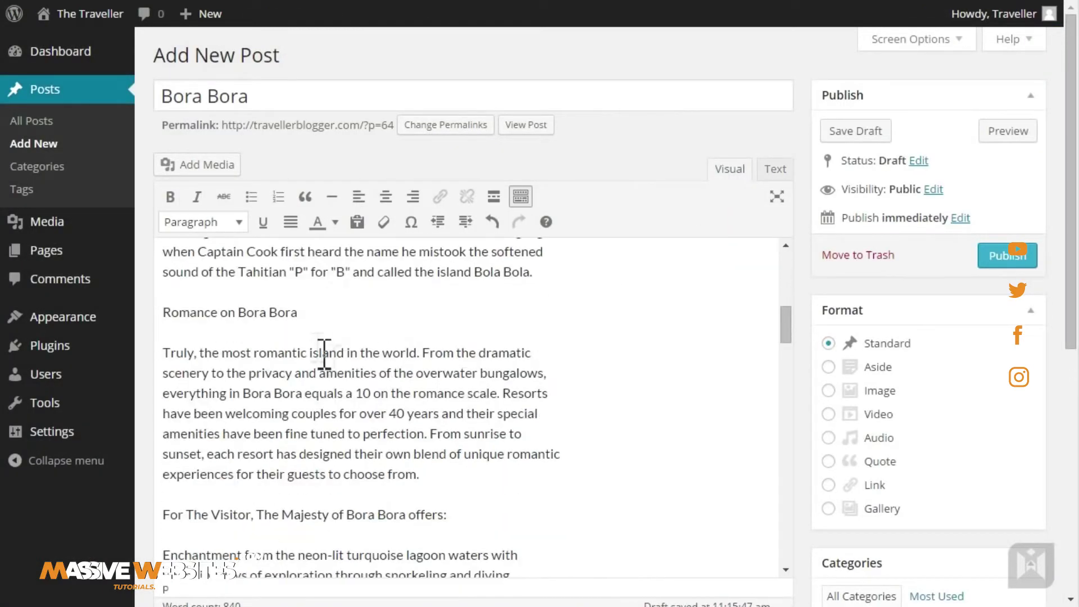
pyautogui.moveTo(296, 312); pyautogui.dragTo(163, 311)
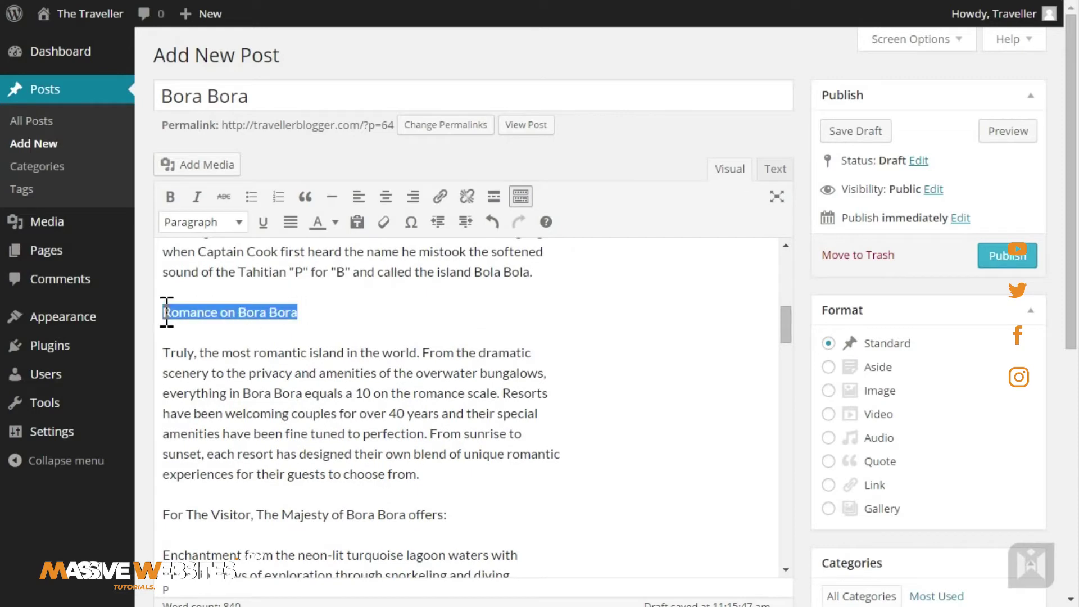
pyautogui.click(213, 225)
pyautogui.click(225, 412)
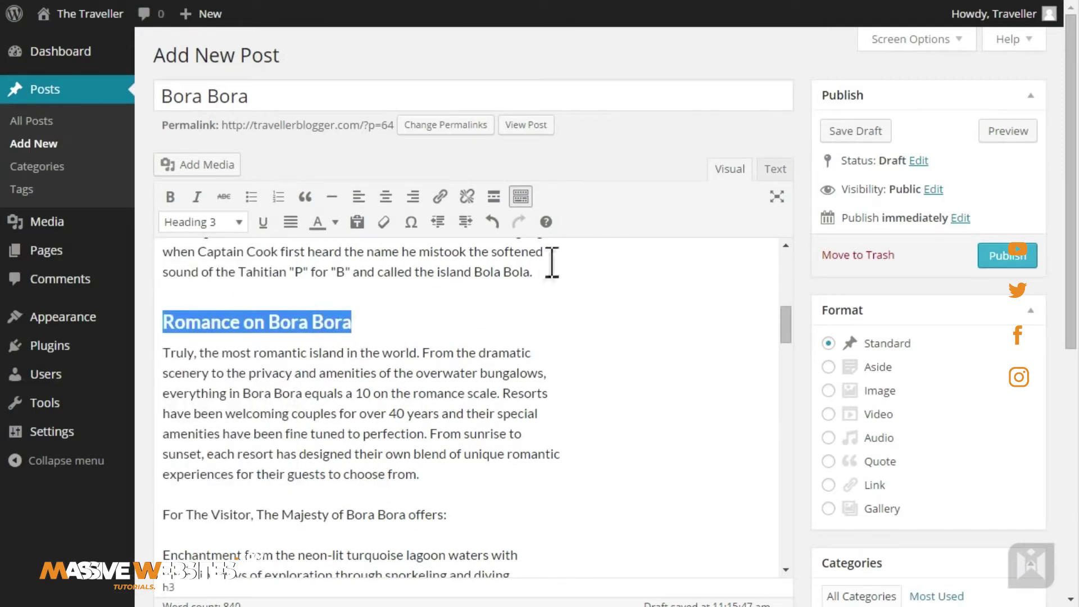
pyautogui.click(538, 272)
pyautogui.press('Return')
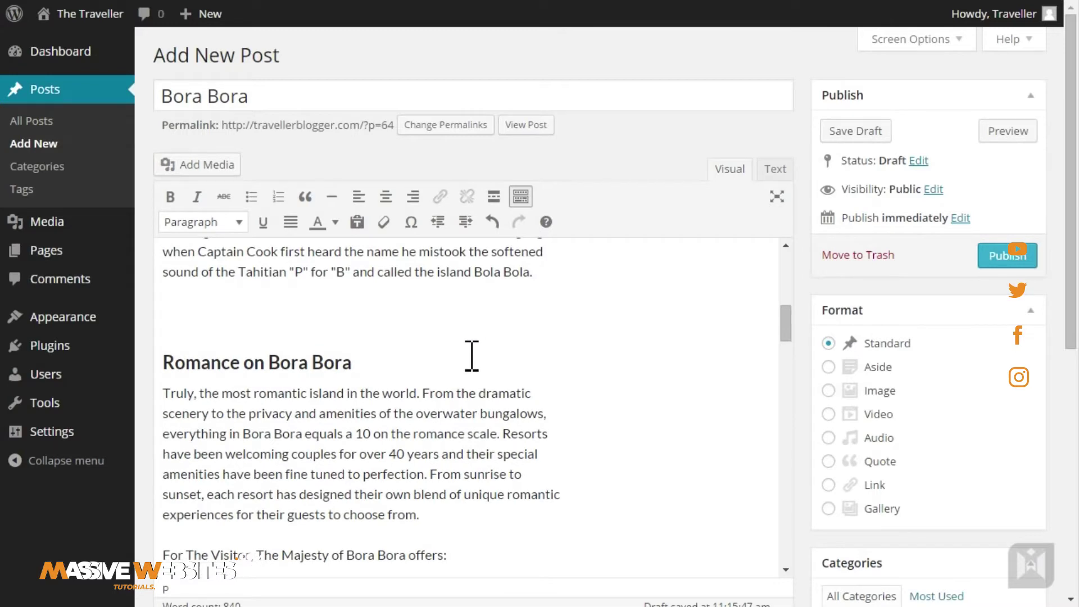
# - Make the line "For The Visitor, The Majesty of Bora Bora offers:" bold
pyautogui.scroll(-3, 472, 366)
pyautogui.moveTo(453, 388); pyautogui.dragTo(163, 387)
pyautogui.click(170, 198)
pyautogui.click(371, 419)
# - Turn the paragraphs below the "Majesty of Bora Bora offers" line, through "Romance in the natural ambience", into a bulleted list
pyautogui.moveTo(168, 424); pyautogui.dragTo(385, 512)
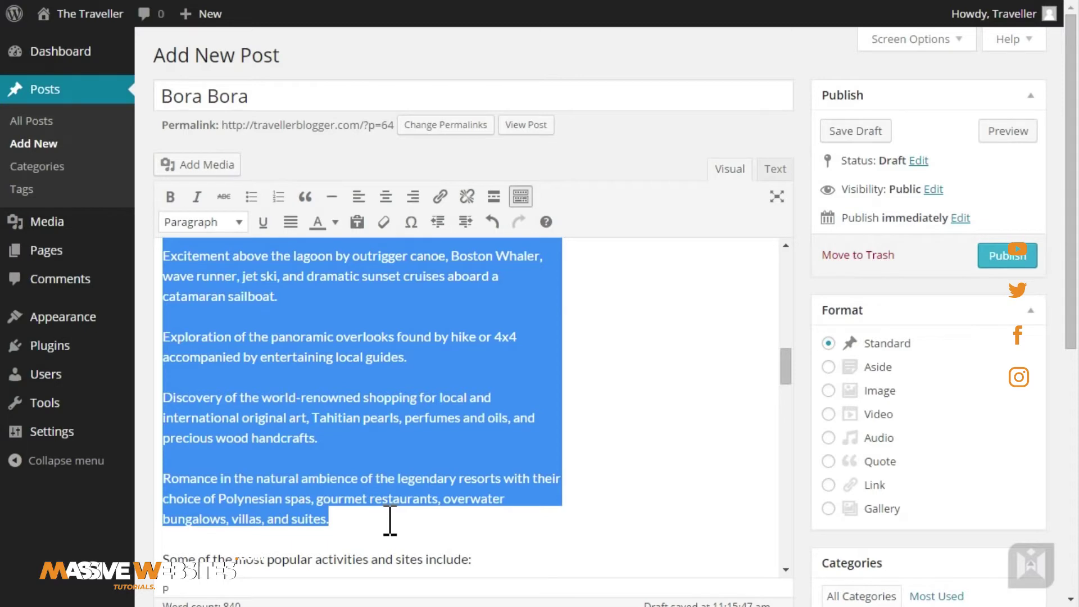
pyautogui.click(251, 197)
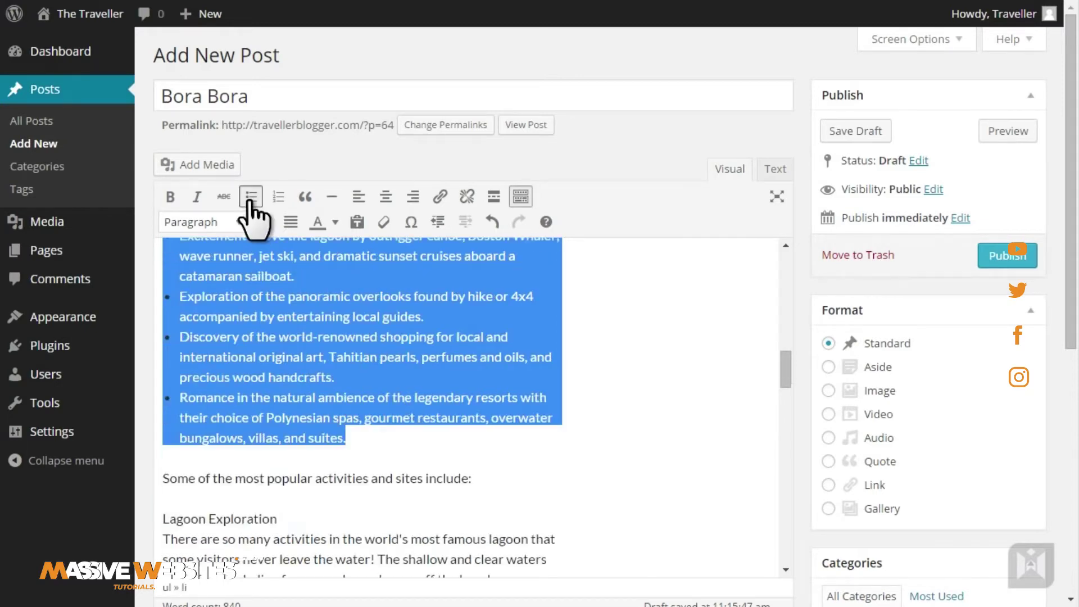
pyautogui.click(432, 434)
# - Format "Some of the most popular activities and sites include:" as Heading 3 and delete the extra empty paragraph above "Breakfast by Canoe"
pyautogui.scroll(-2, 450, 410)
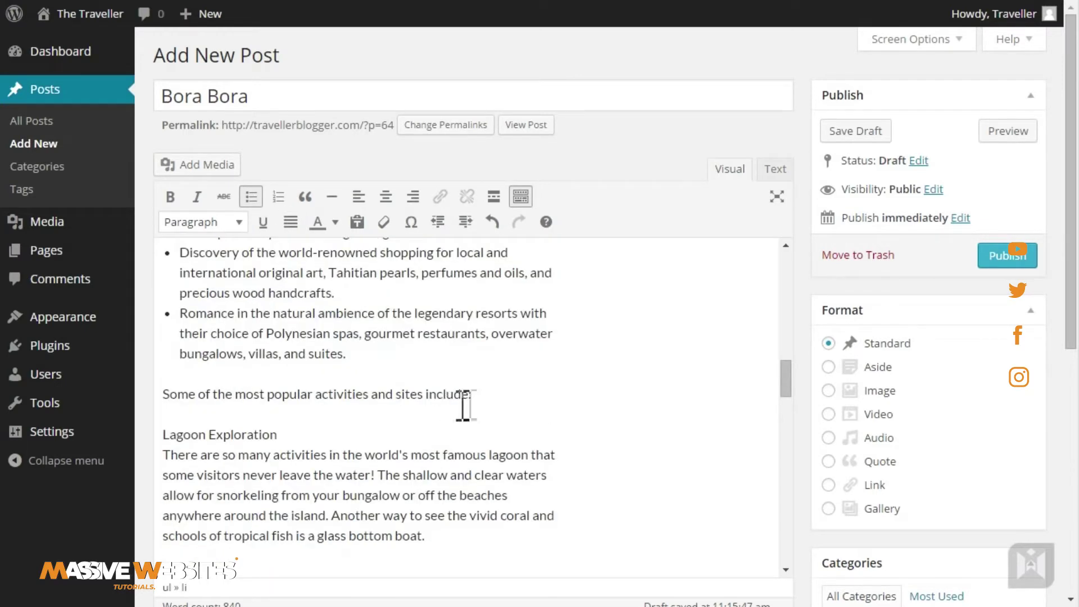
pyautogui.moveTo(472, 395)
pyautogui.mouseDown()
pyautogui.moveTo(167, 388)
pyautogui.moveTo(483, 398)
pyautogui.mouseUp()
pyautogui.click(225, 222)
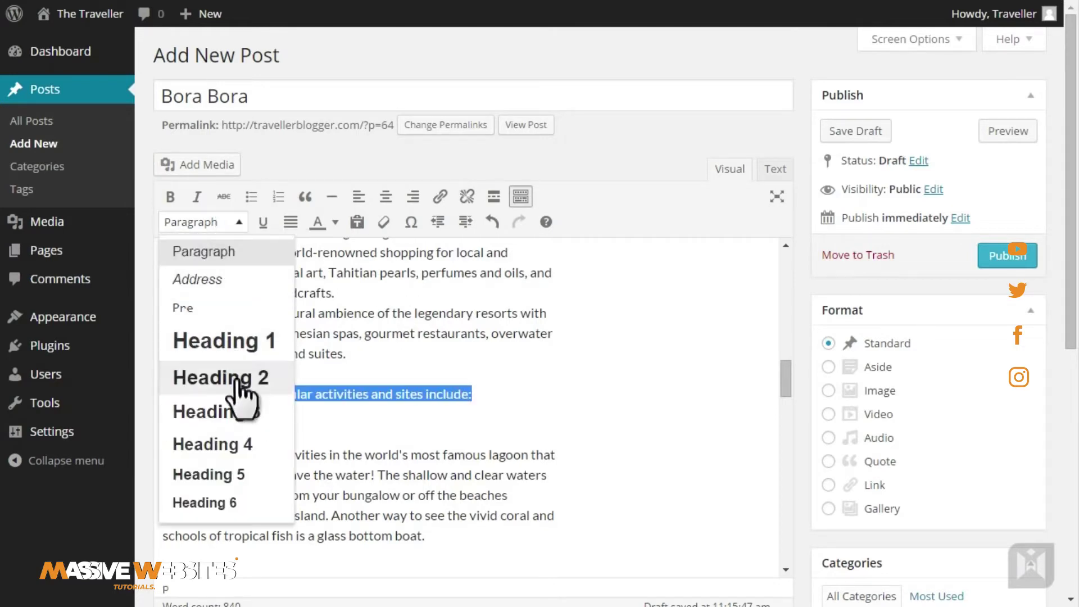
pyautogui.click(243, 413)
pyautogui.scroll(-3, 354, 433)
pyautogui.click(260, 436)
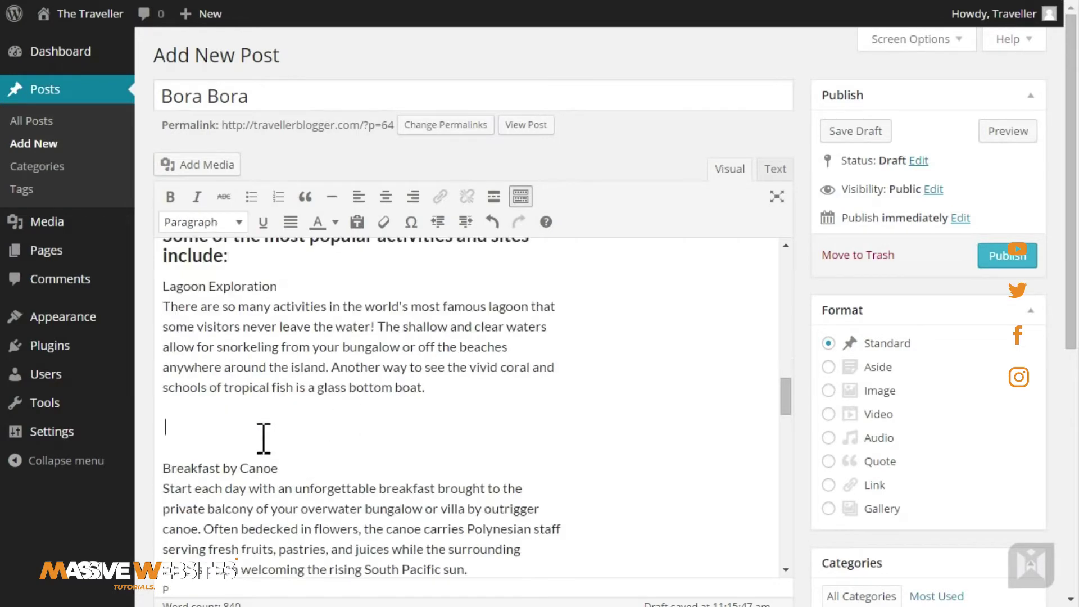
pyautogui.press('BackSpace')
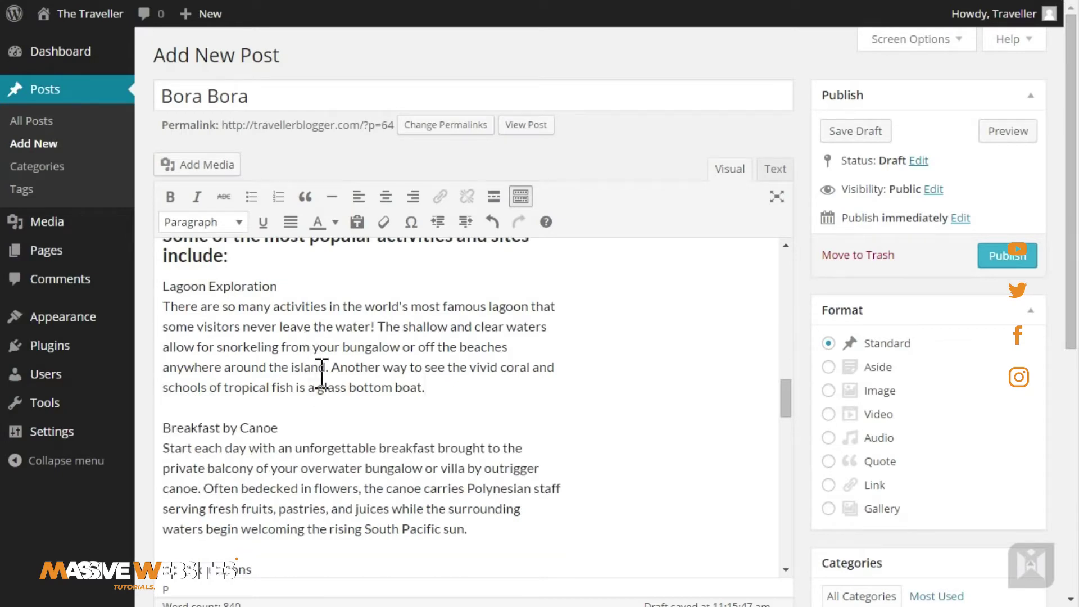
# - Make the activity titles from "Lagoon Exploration" and "Breakfast by Canoe" through "Sailing" and "Diving" bold
pyautogui.moveTo(296, 287); pyautogui.dragTo(154, 287)
pyautogui.hotkey('ctrl', 'b')
pyautogui.moveTo(281, 427); pyautogui.dragTo(151, 423)
pyautogui.hotkey('ctrl', 'b')
pyautogui.scroll(-4, 261, 339)
pyautogui.moveTo(257, 316); pyautogui.dragTo(153, 316)
pyautogui.hotkey('ctrl', 'b')
pyautogui.moveTo(302, 428); pyautogui.dragTo(159, 413)
pyautogui.hotkey('ctrl', 'b')
pyautogui.scroll(-3, 305, 441)
pyautogui.hotkey('ctrl', 'b')
pyautogui.moveTo(203, 532); pyautogui.dragTo(161, 531)
pyautogui.hotkey('ctrl', 'b')
pyautogui.scroll(-3, 281, 500)
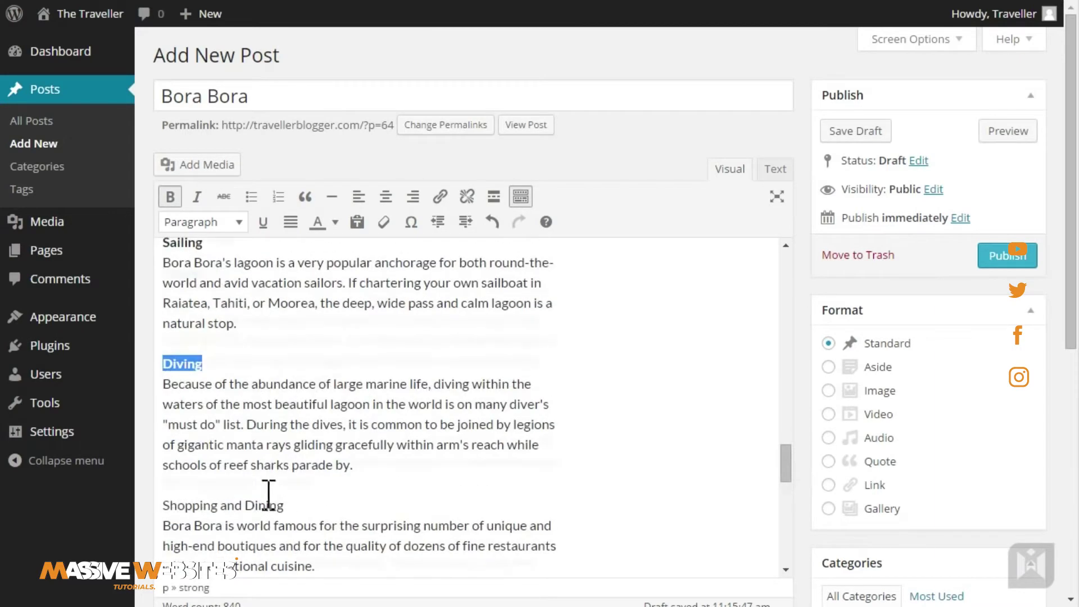
# - Make the titles "Shopping and Dining" and "Motu Tapu" bold
pyautogui.scroll(-2, 269, 495)
pyautogui.moveTo(287, 421); pyautogui.dragTo(162, 423)
pyautogui.hotkey('ctrl', 'b')
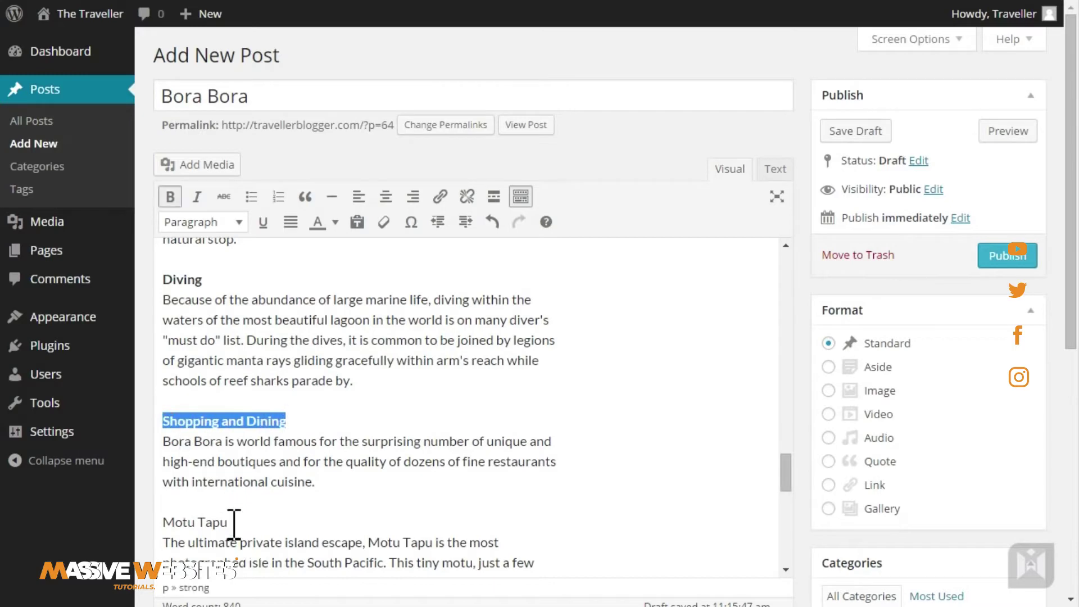
pyautogui.moveTo(234, 522); pyautogui.dragTo(163, 520)
pyautogui.click(171, 197)
pyautogui.click(416, 359)
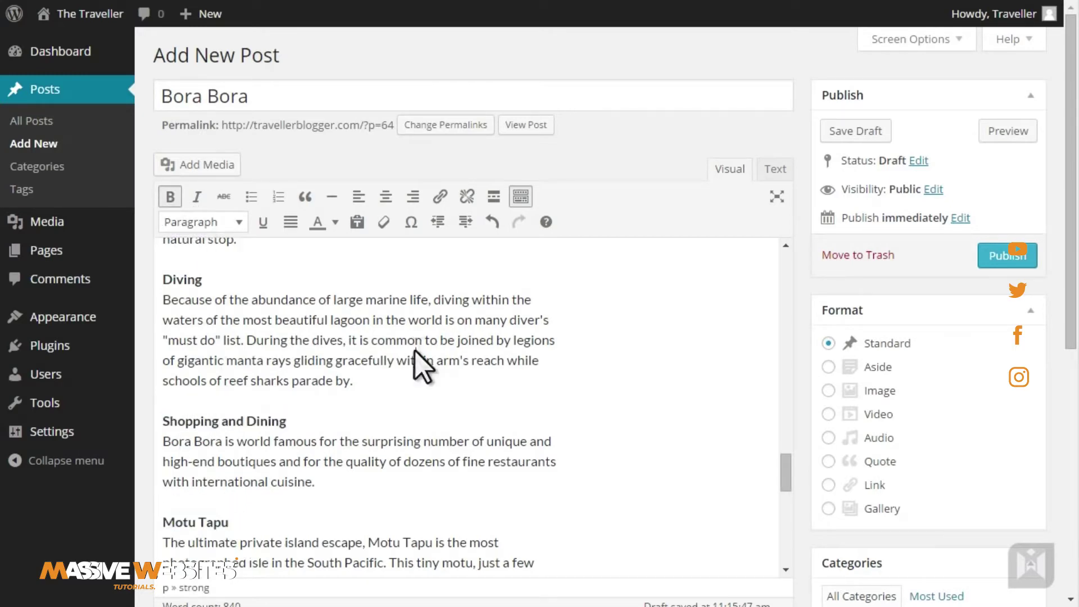
pyautogui.scroll(-3, 493, 370)
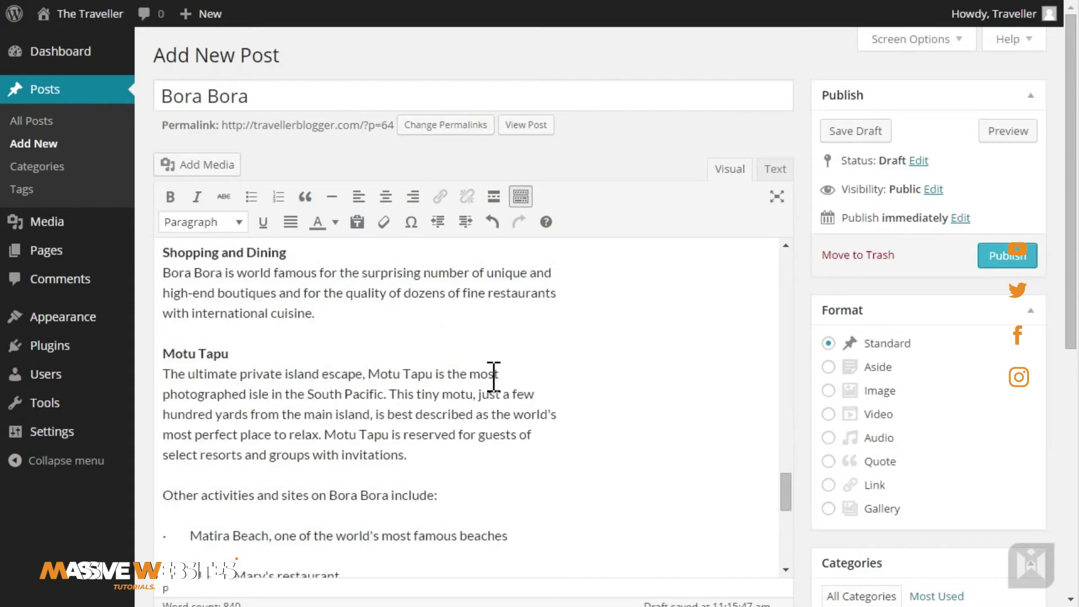
# - Add an empty line without a bullet after the list item ending "bungalows, villas, and suites."
pyautogui.scroll(10, 483, 374)
pyautogui.click(459, 365)
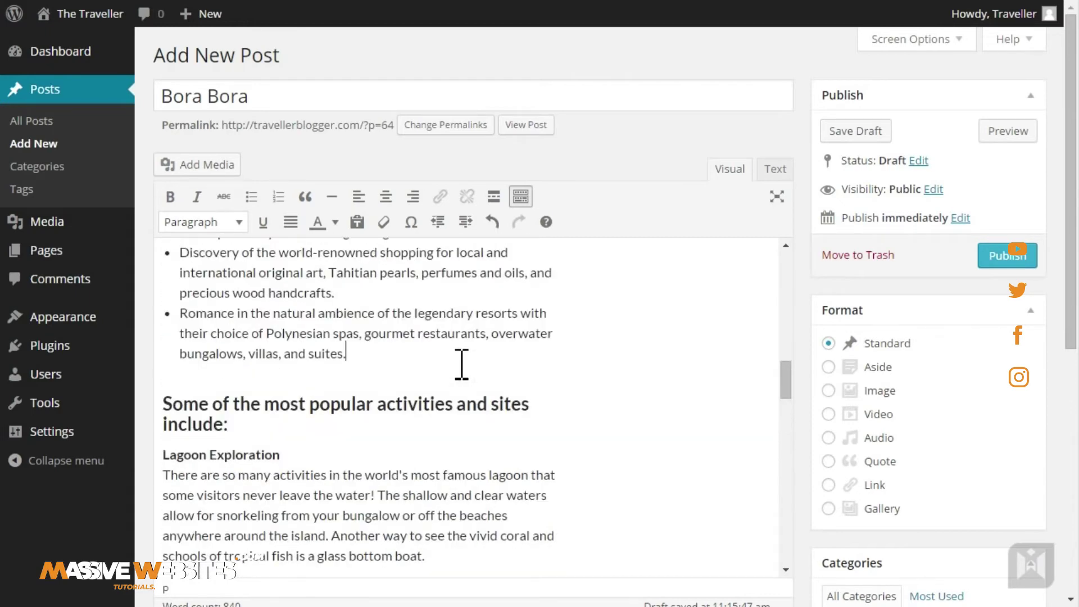
pyautogui.press('Return')
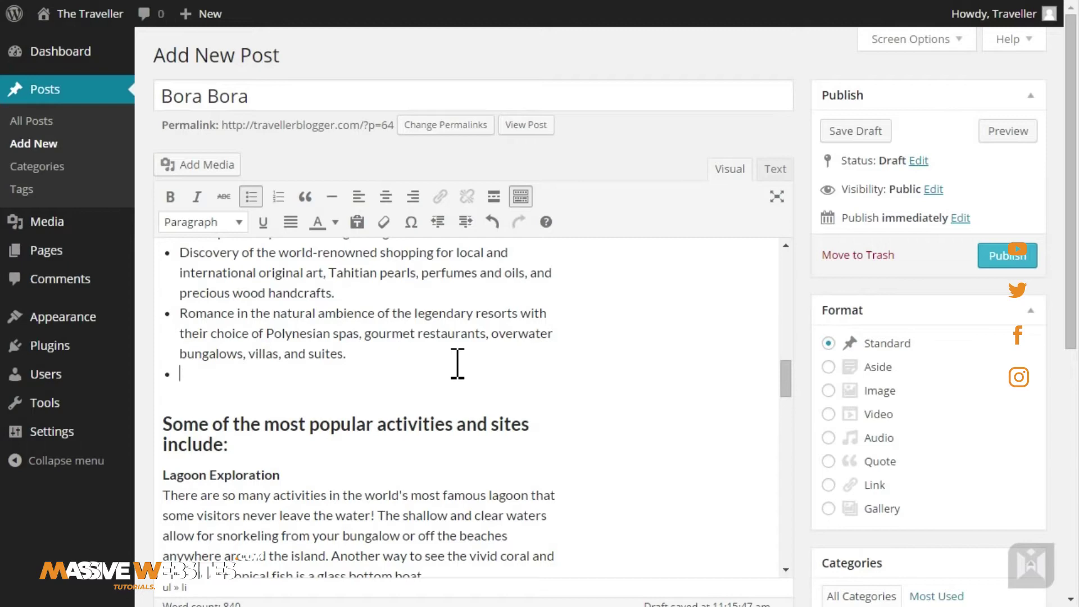
pyautogui.click(252, 200)
# - Make the line "Other activities and sites on Bora Bora include:" bold
pyautogui.scroll(-10, 591, 448)
pyautogui.scroll(-8, 590, 452)
pyautogui.moveTo(439, 367); pyautogui.dragTo(172, 372)
pyautogui.hotkey('ctrl', 'b')
pyautogui.click(512, 373)
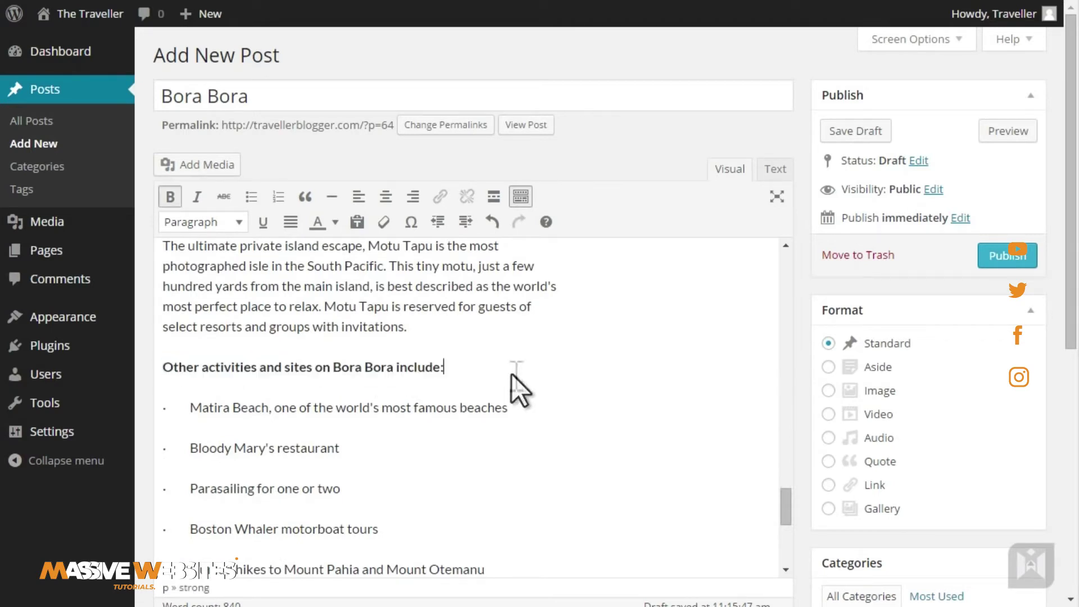
pyautogui.scroll(-2, 528, 416)
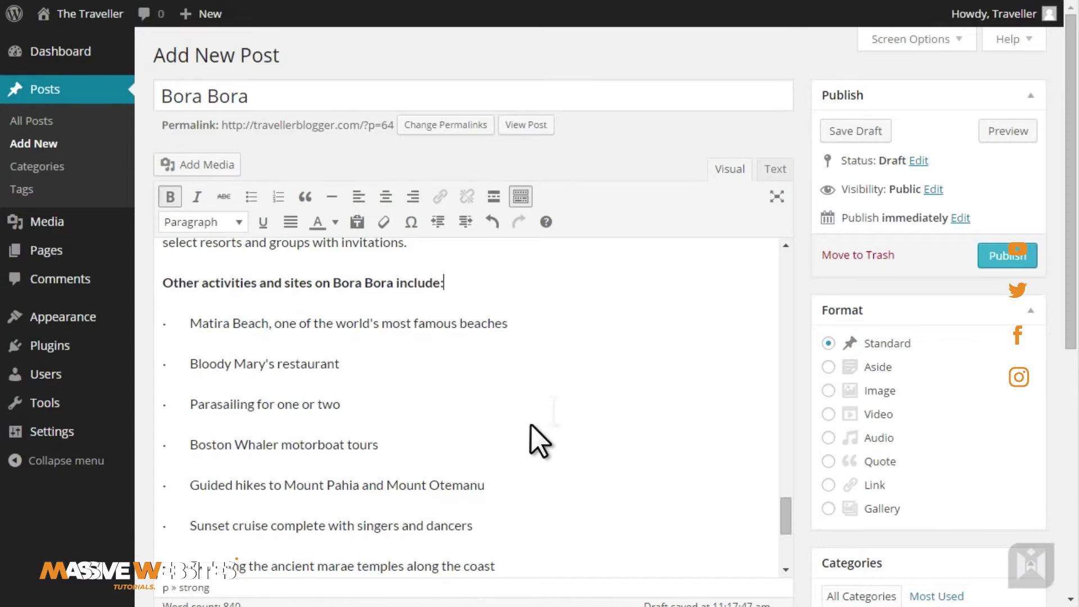
# - In the post's HTML, remove the pasted dots and indents before each line from "Matira Beach" to "Discovering World War II relics", and return to the visual view
pyautogui.click(775, 169)
pyautogui.moveTo(785, 253); pyautogui.dragTo(784, 530)
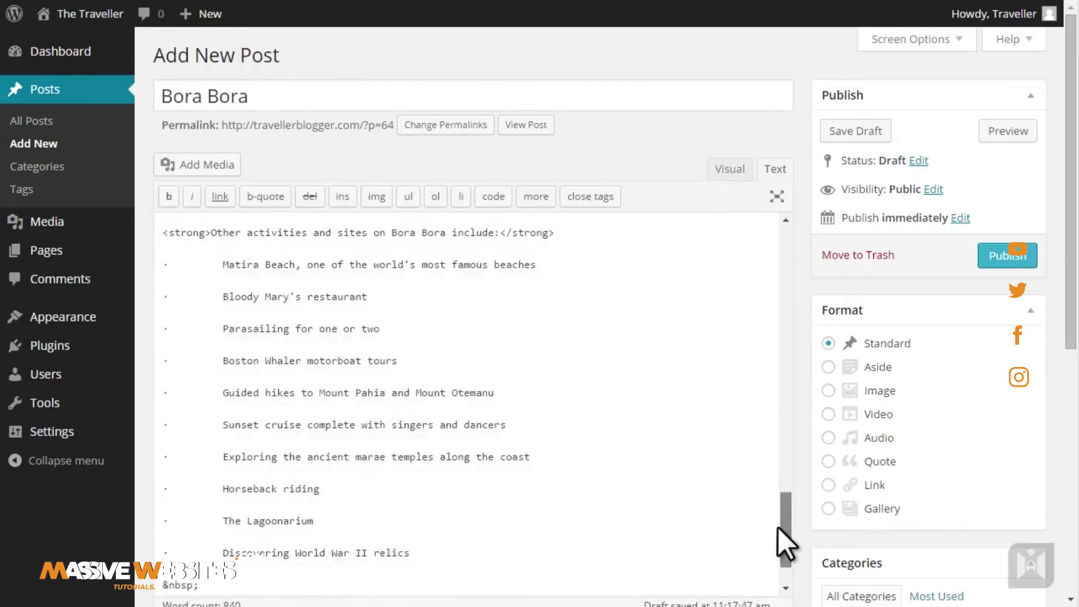
pyautogui.moveTo(226, 268); pyautogui.dragTo(161, 269)
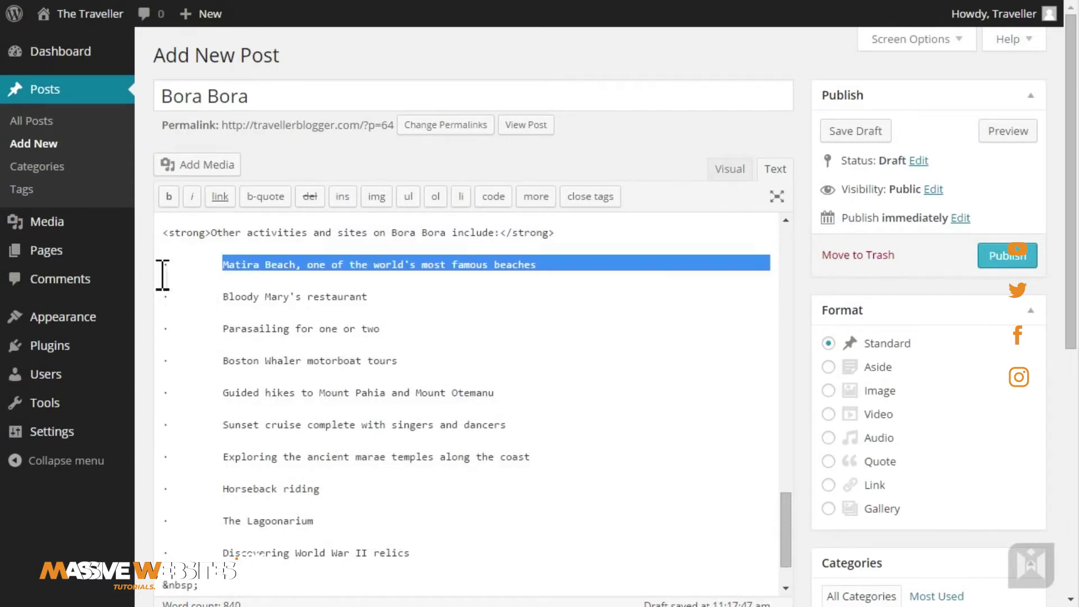
pyautogui.press('BackSpace')
pyautogui.moveTo(223, 296); pyautogui.dragTo(162, 295)
pyautogui.press('BackSpace')
pyautogui.moveTo(223, 329); pyautogui.dragTo(162, 331)
pyautogui.press('BackSpace')
pyautogui.moveTo(224, 360); pyautogui.dragTo(162, 362)
pyautogui.press('BackSpace')
pyautogui.moveTo(224, 392); pyautogui.dragTo(162, 394)
pyautogui.press('BackSpace')
pyautogui.moveTo(227, 425); pyautogui.dragTo(162, 426)
pyautogui.press('BackSpace')
pyautogui.moveTo(223, 457); pyautogui.dragTo(162, 458)
pyautogui.press('BackSpace')
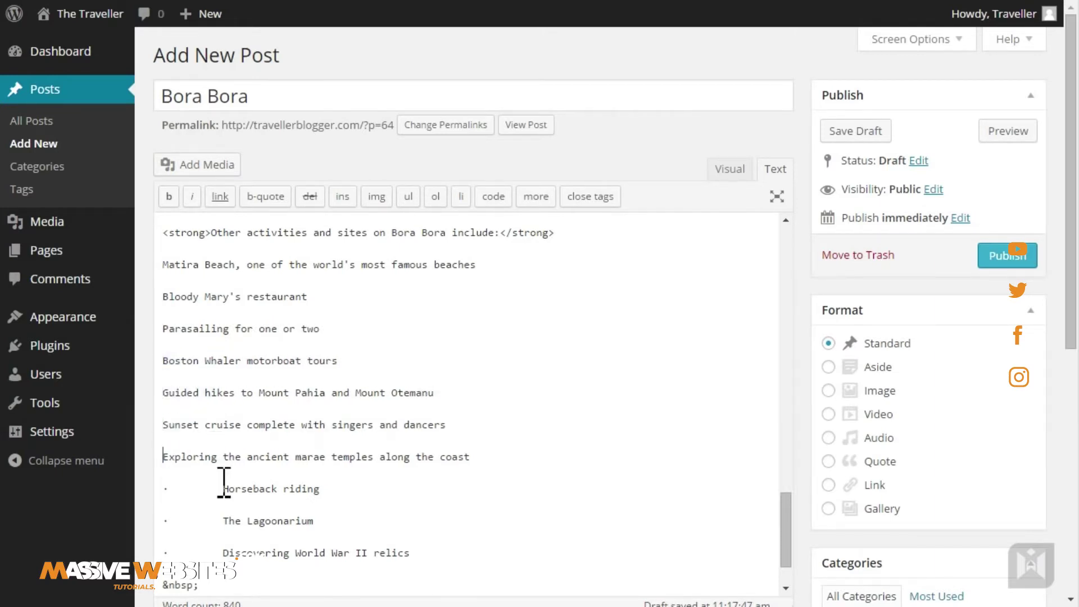
pyautogui.moveTo(222, 488); pyautogui.dragTo(163, 489)
pyautogui.press('BackSpace')
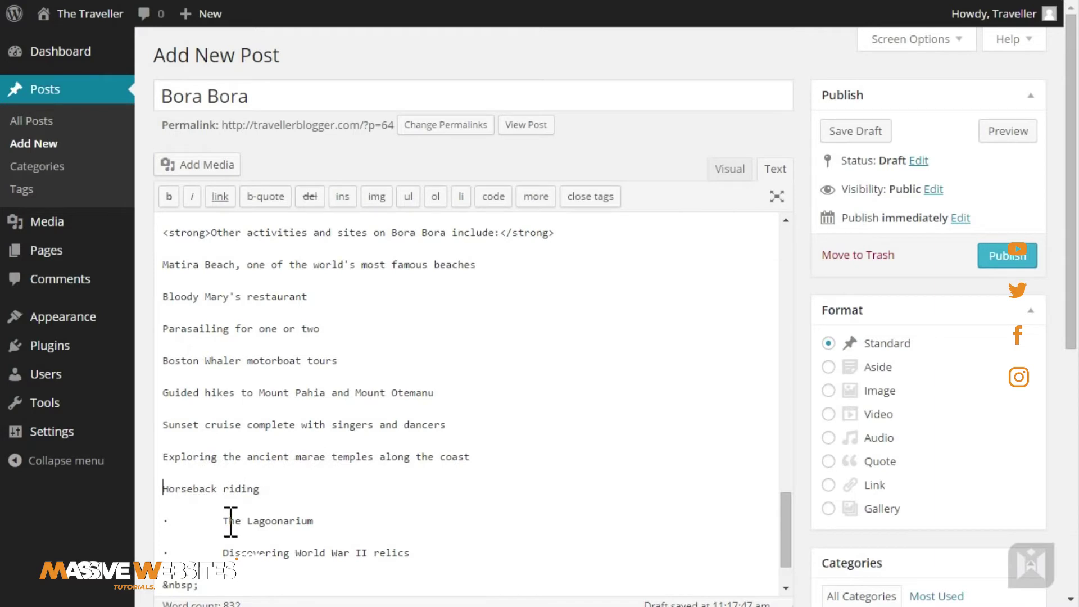
pyautogui.moveTo(224, 521); pyautogui.dragTo(162, 521)
pyautogui.press('BackSpace')
pyautogui.moveTo(223, 553); pyautogui.dragTo(162, 553)
pyautogui.press('BackSpace')
pyautogui.click(728, 170)
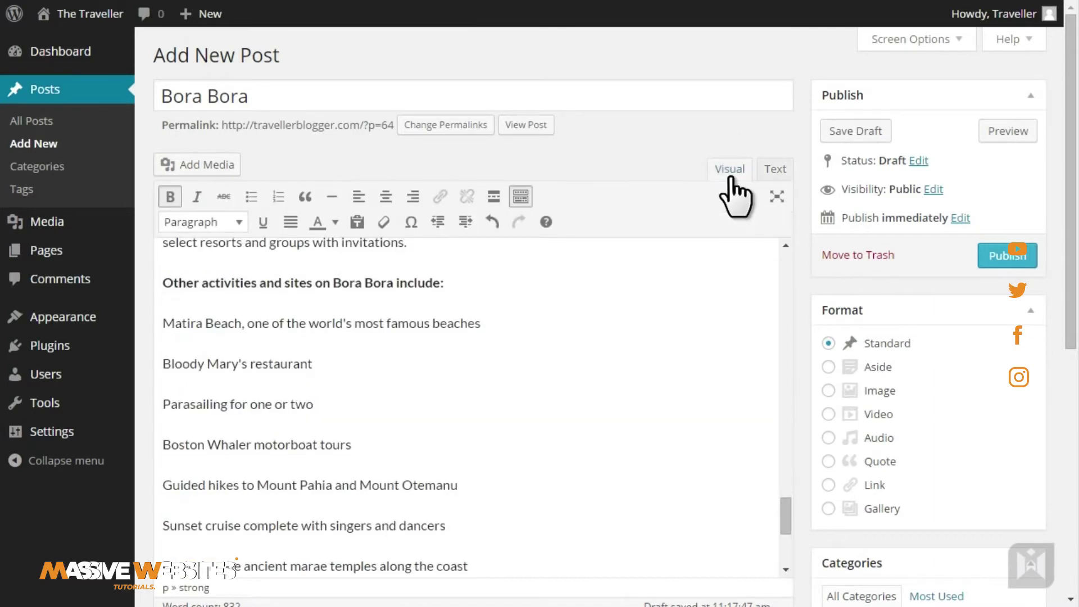
# - Turn the lines from "Matira Beach" to "Discovering World War II relics" into a bulleted list and delete the empty paragraphs below it
pyautogui.moveTo(163, 323); pyautogui.dragTo(484, 523)
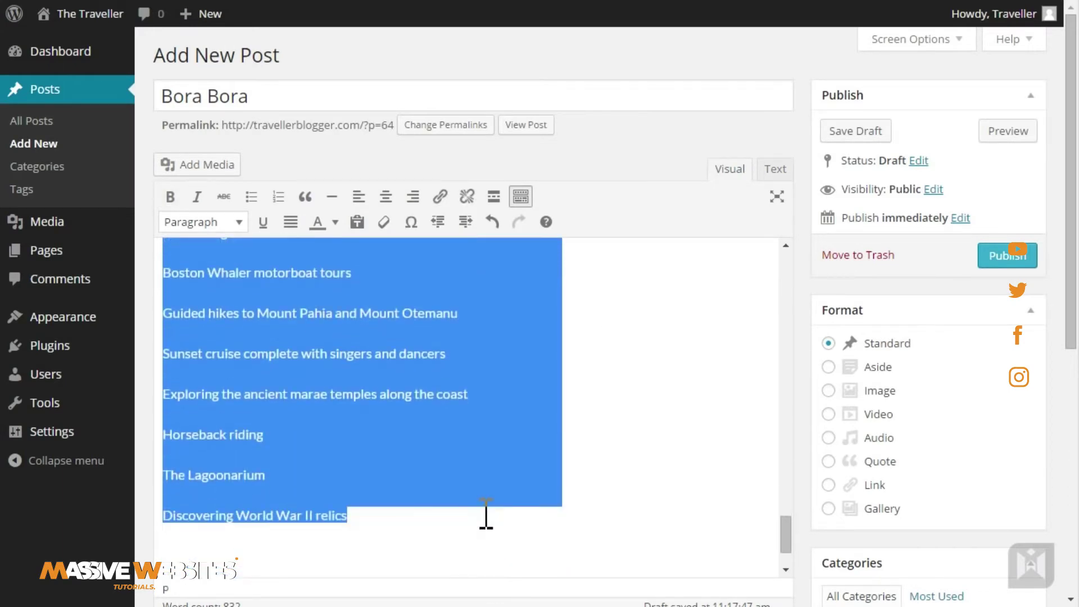
pyautogui.click(250, 197)
pyautogui.scroll(-6, 669, 450)
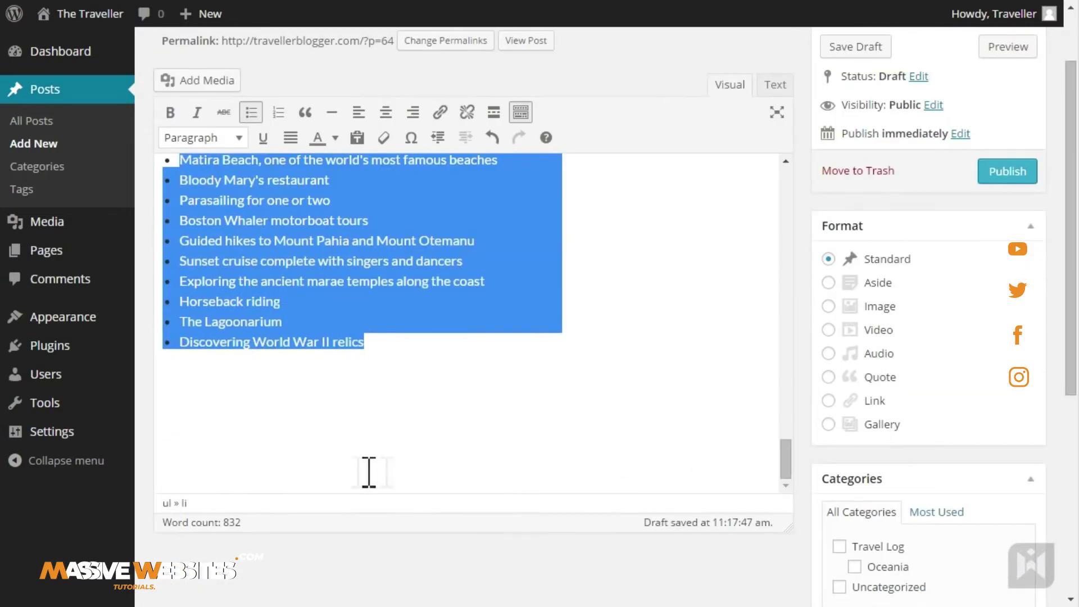
pyautogui.click(369, 472)
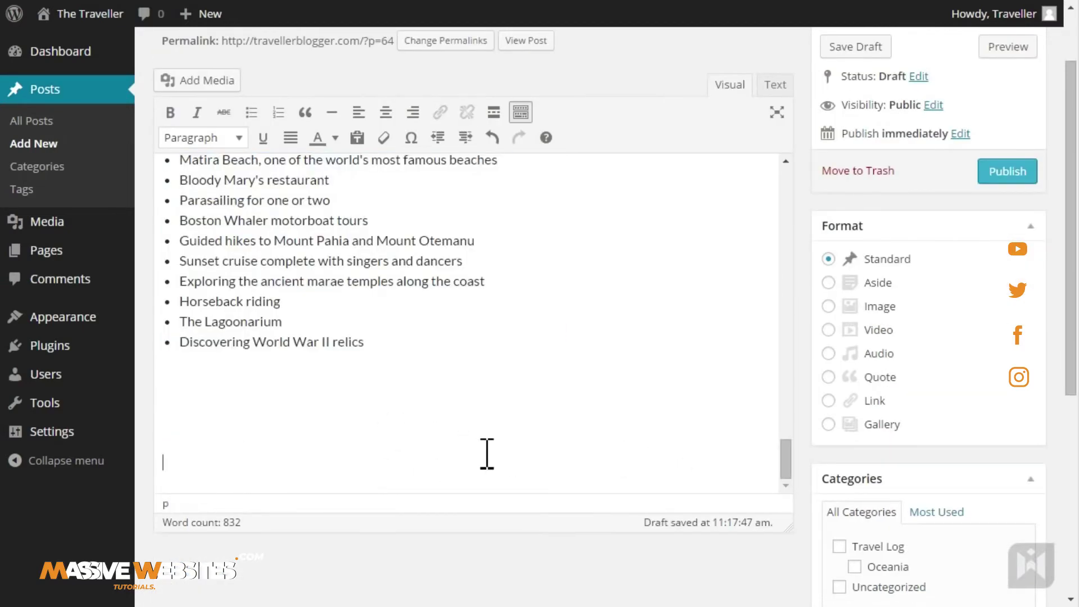
pyautogui.scroll(2, 487, 445)
pyautogui.press('BackSpace')
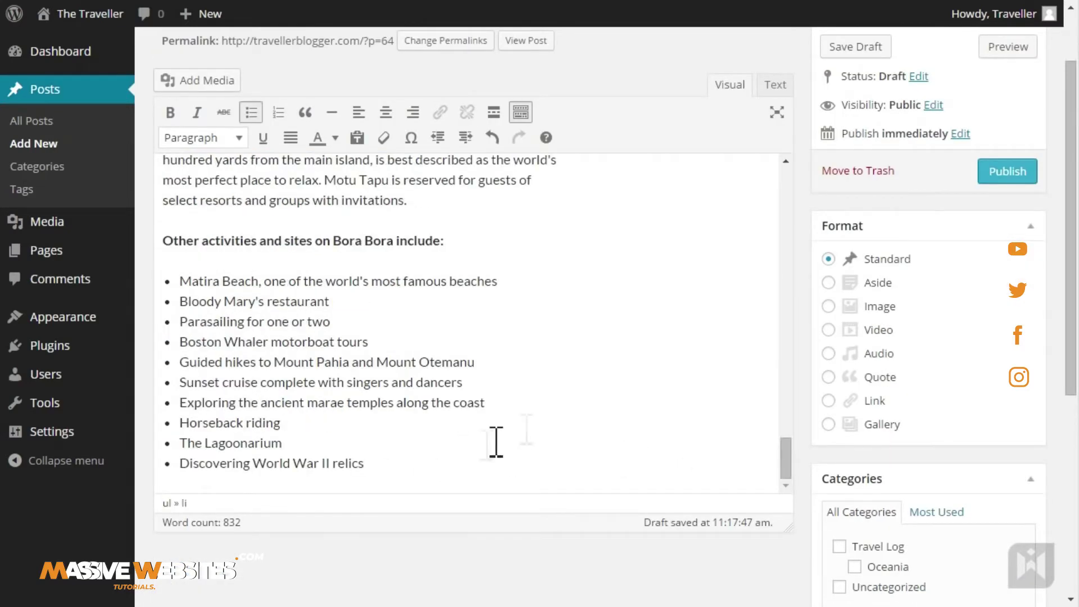
# - Preview the post, check the formatting down to the "Romance on Bora Bora" section, and return to the editor
pyautogui.click(994, 46)
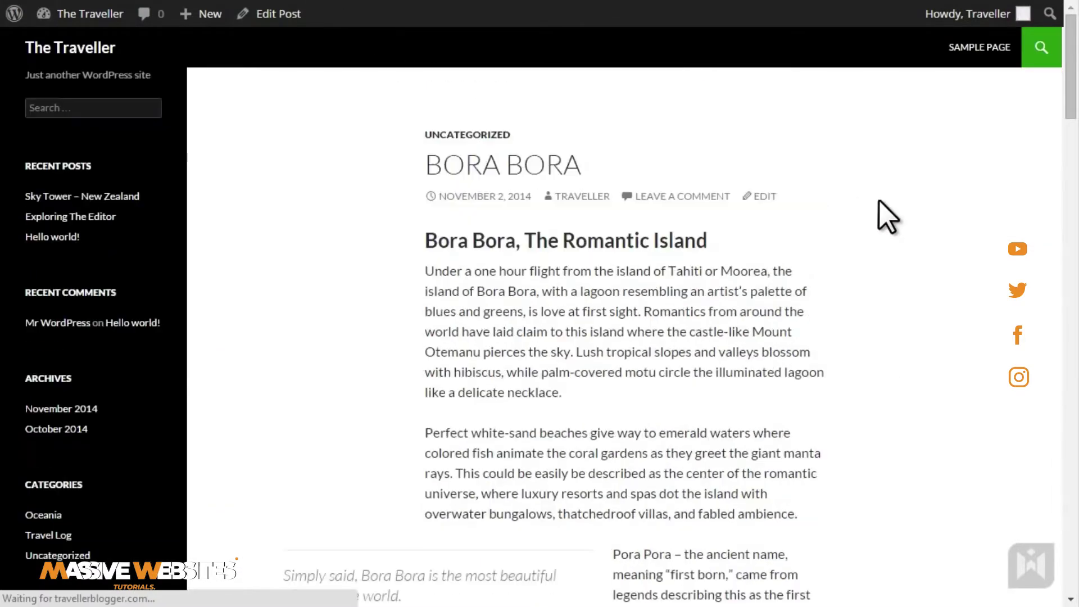
pyautogui.moveTo(1067, 82); pyautogui.dragTo(1067, 164)
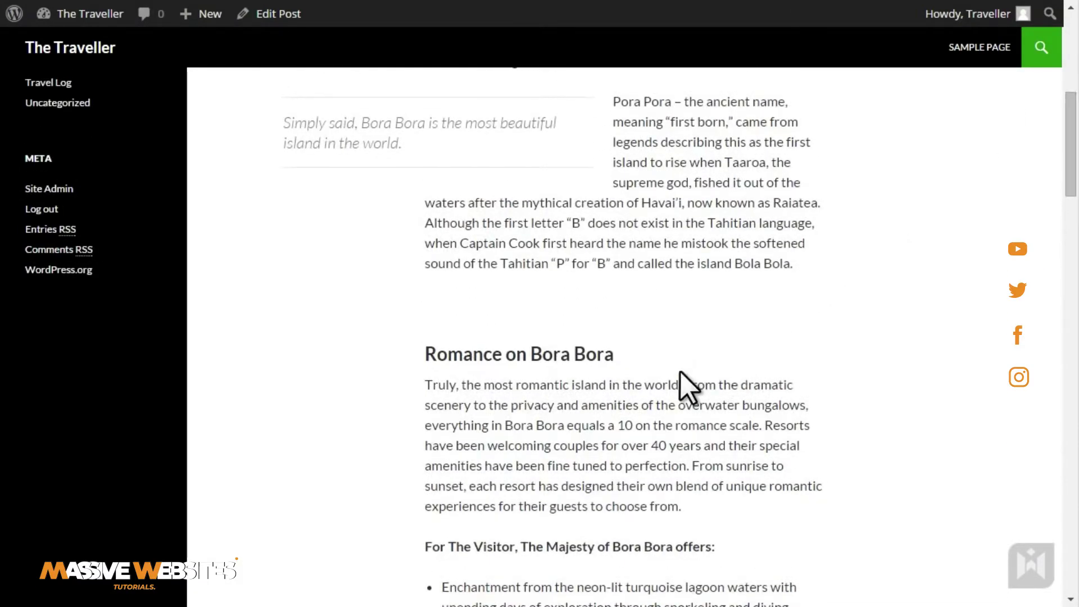
pyautogui.click(266, 13)
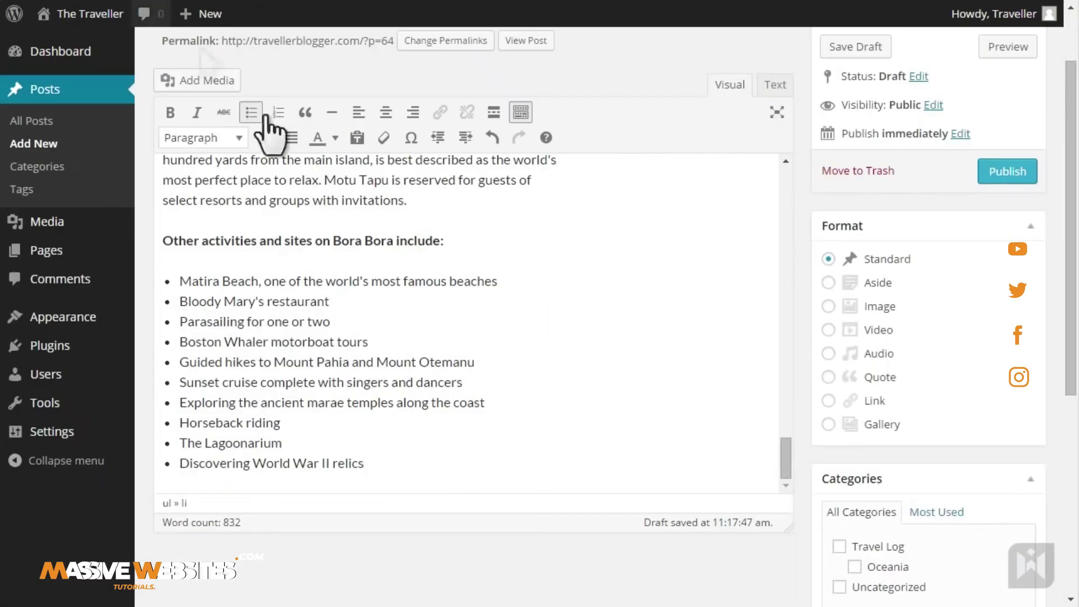
# - Split "Truly, the most romantic island in the world." into its own paragraph and format it as a blockquote
pyautogui.moveTo(784, 454); pyautogui.dragTo(781, 245)
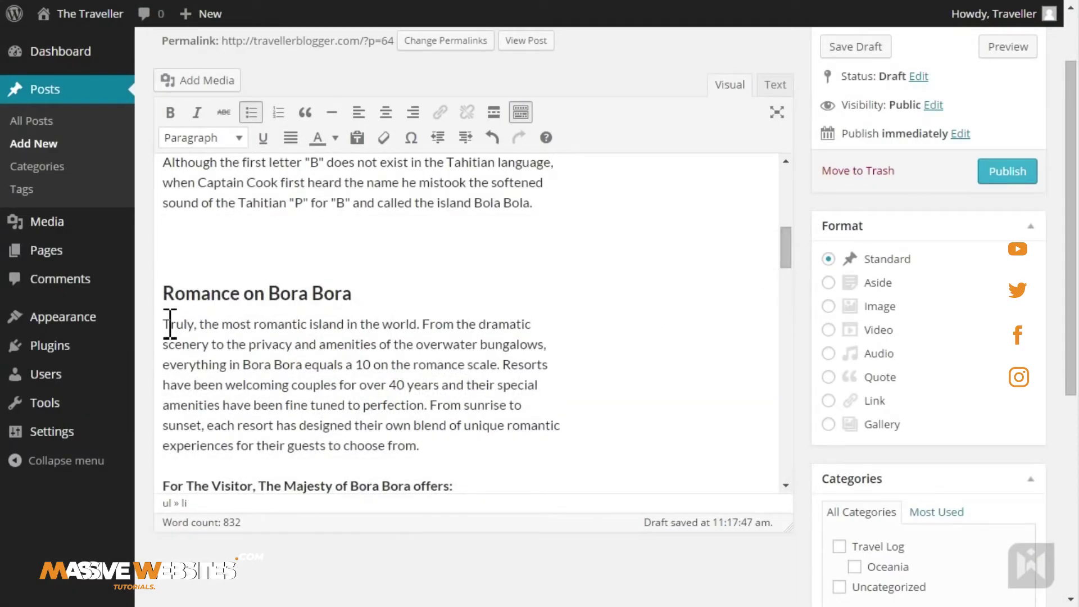
pyautogui.click(425, 325)
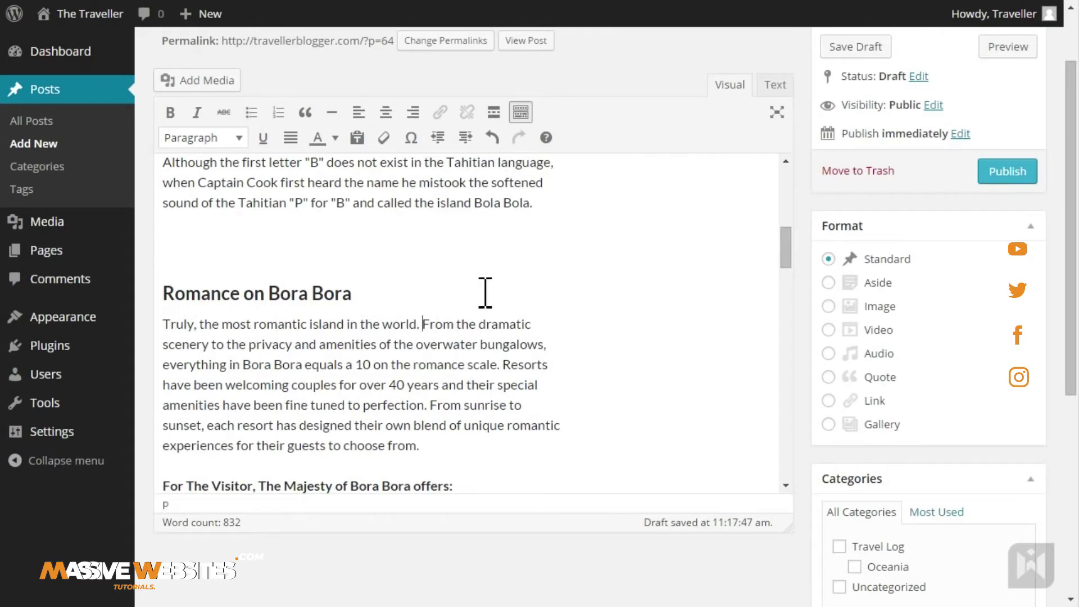
pyautogui.press('Return')
pyautogui.moveTo(425, 325); pyautogui.dragTo(168, 337)
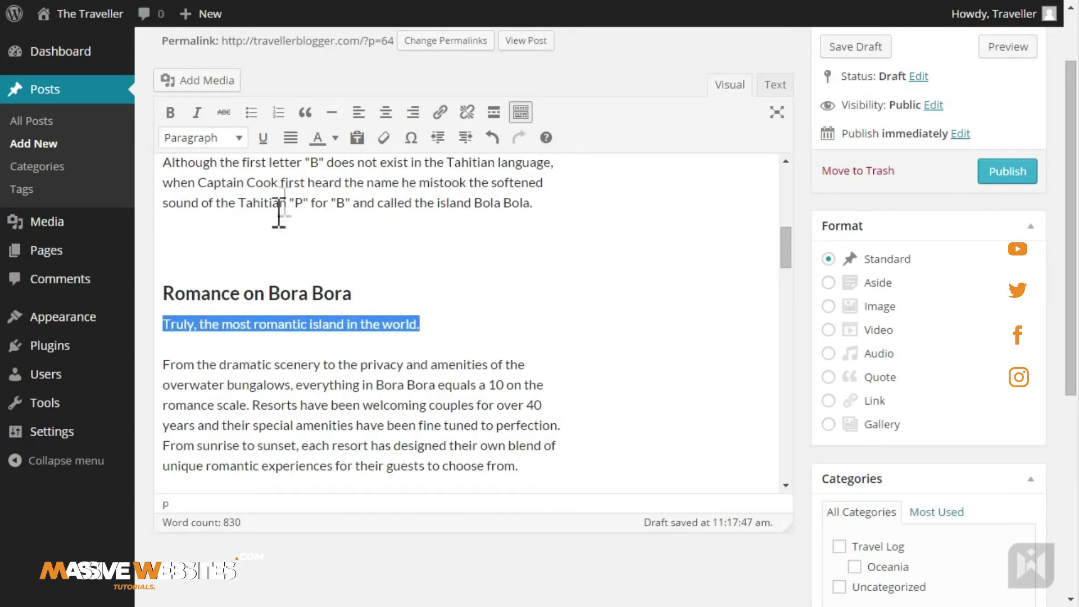
pyautogui.click(306, 112)
pyautogui.click(473, 328)
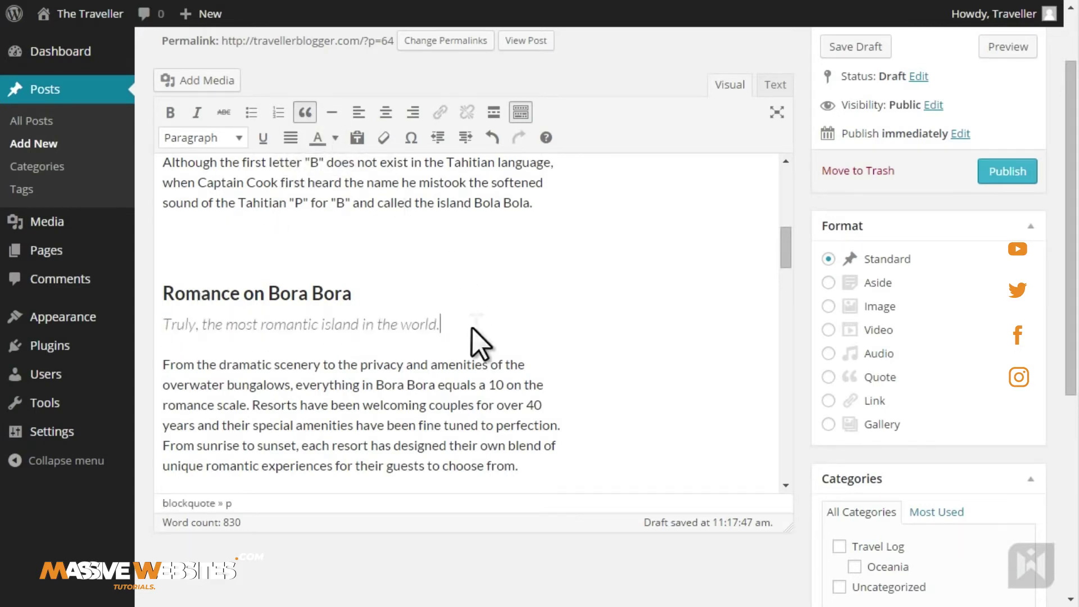
# - Add class="alignright" to the "Truly, the most romantic island" blockquote tag in the post's HTML and preview the post
pyautogui.click(776, 86)
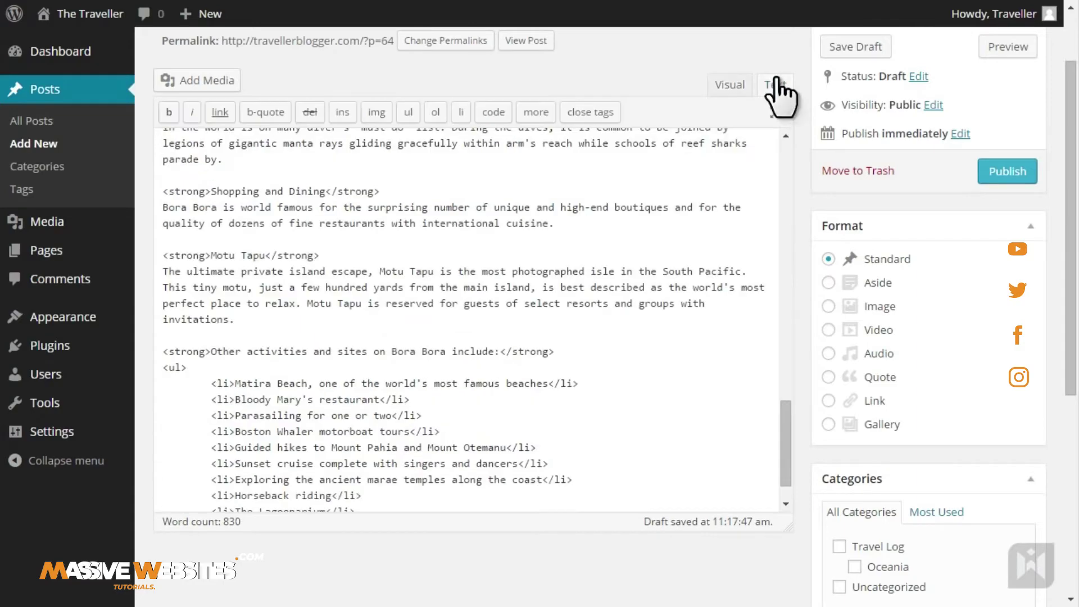
pyautogui.moveTo(785, 430); pyautogui.dragTo(788, 208)
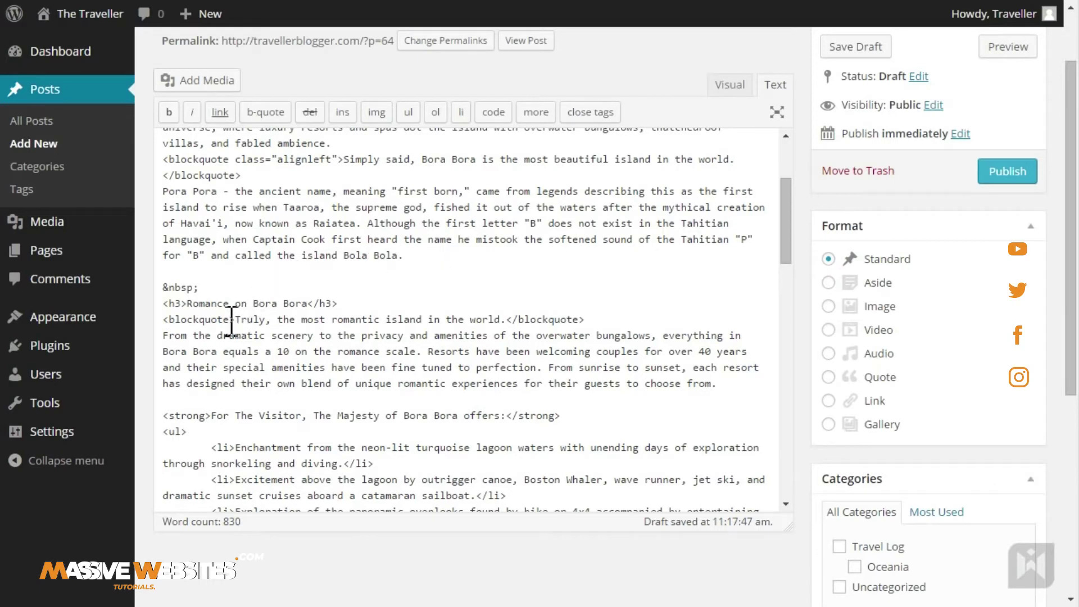
pyautogui.write('class="a')
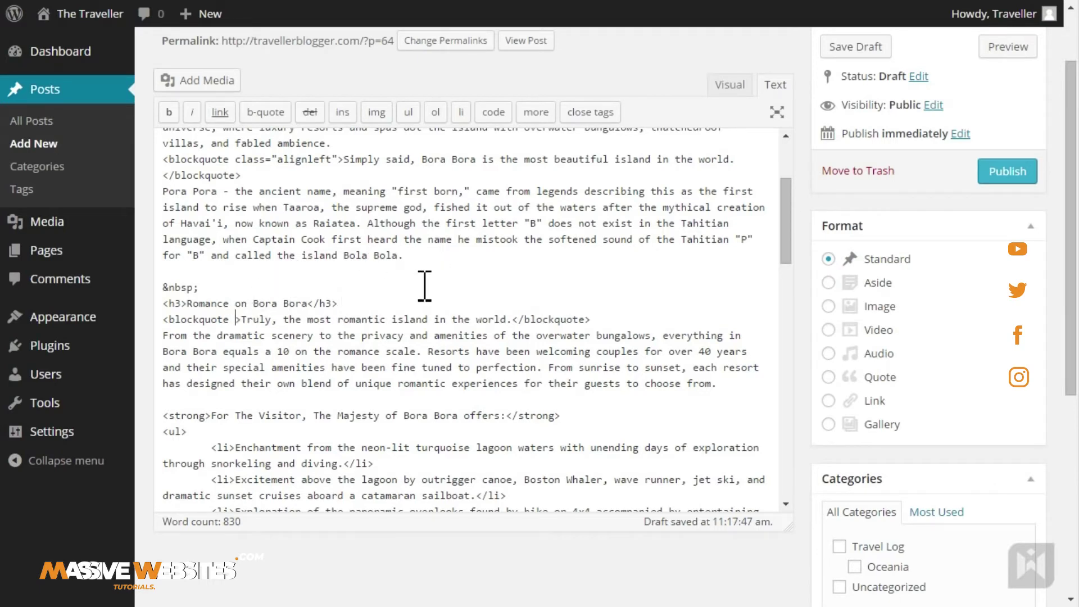
pyautogui.write('lignright"')
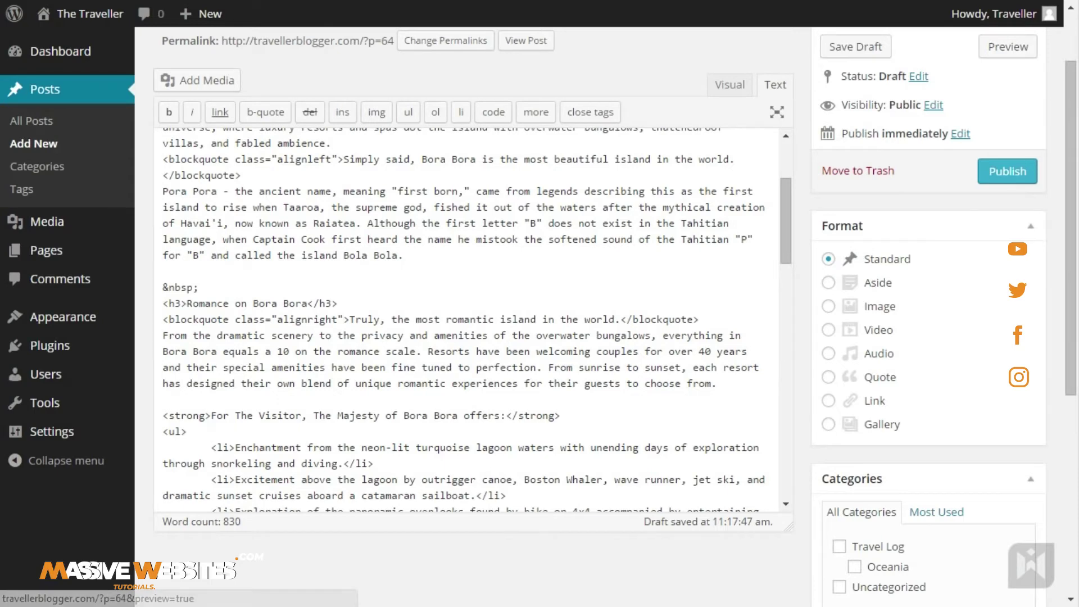
pyautogui.click(1008, 46)
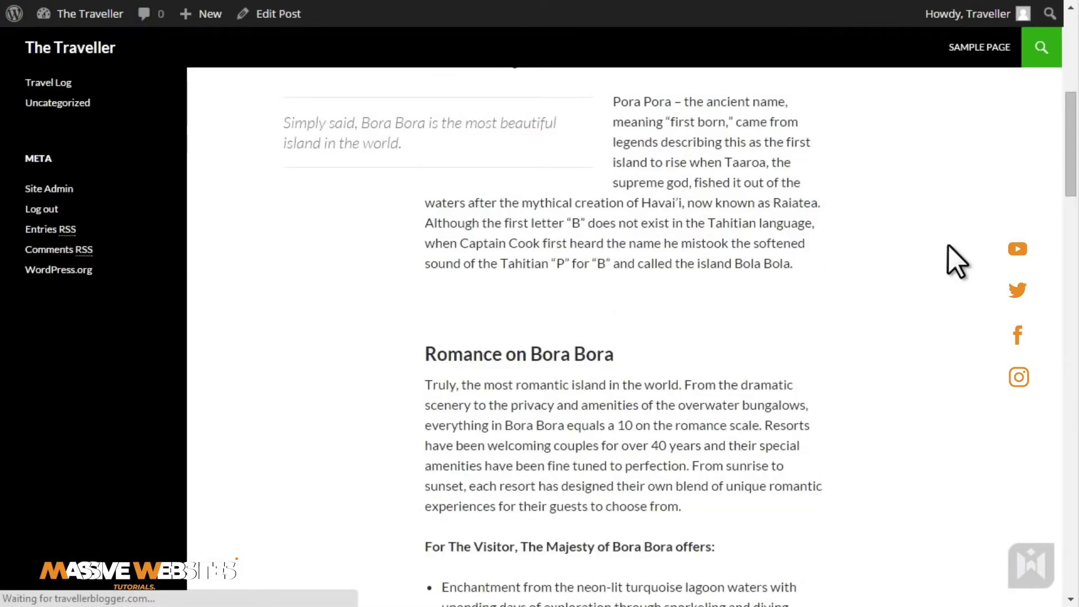
# - Close the preview, return to the visual editor, and reword the heading "Some of the most popular activities and sites include:" as "Popular Activities:"
pyautogui.scroll(-8, 945, 251)
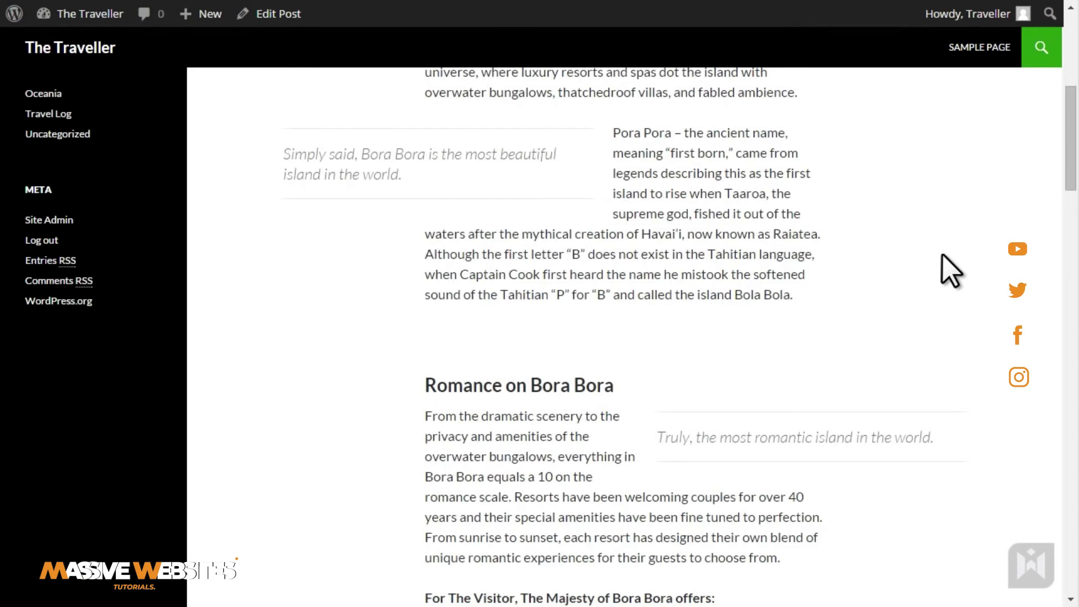
pyautogui.hotkey('ctrl', 'w')
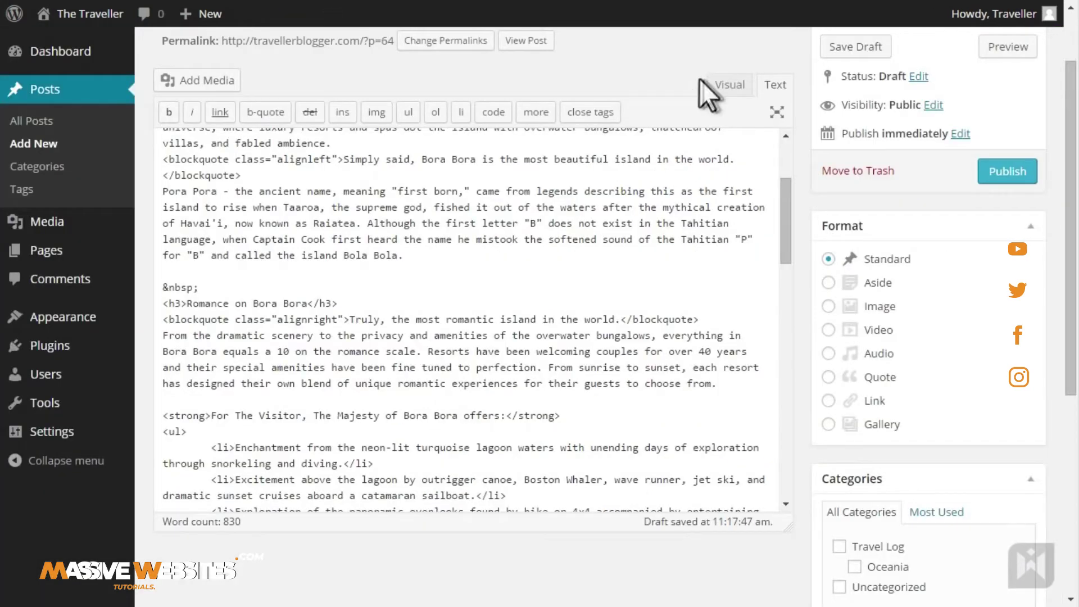
pyautogui.click(727, 85)
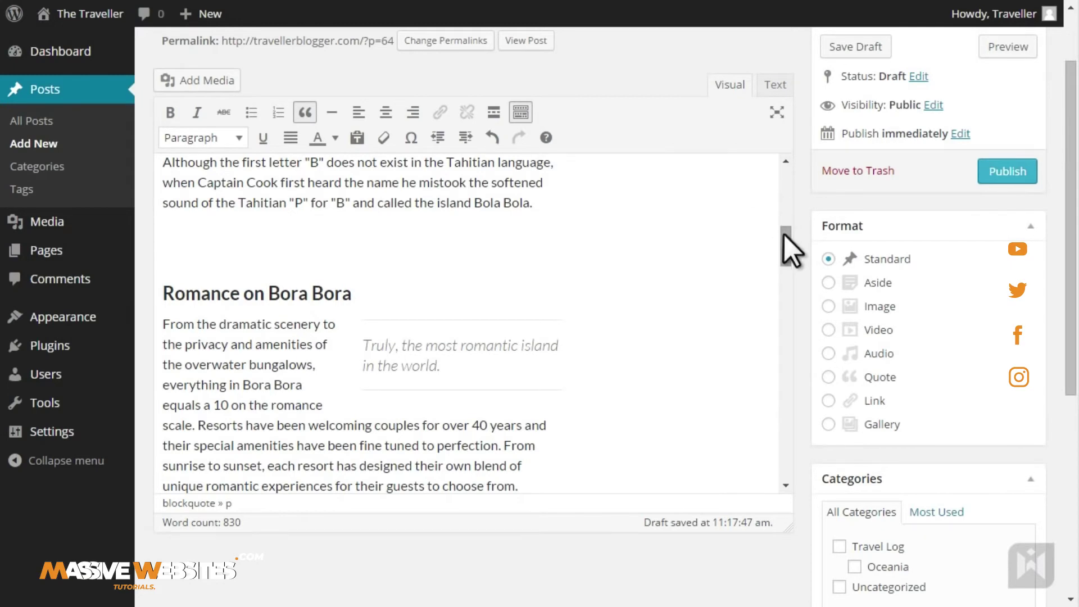
pyautogui.moveTo(787, 238); pyautogui.dragTo(801, 313)
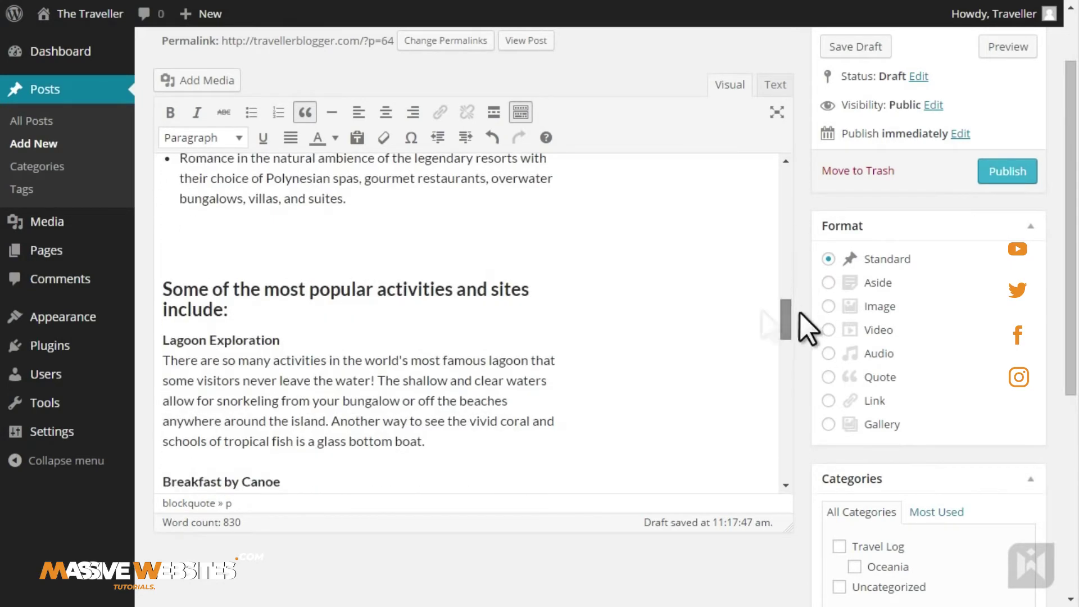
pyautogui.moveTo(224, 310); pyautogui.dragTo(154, 298)
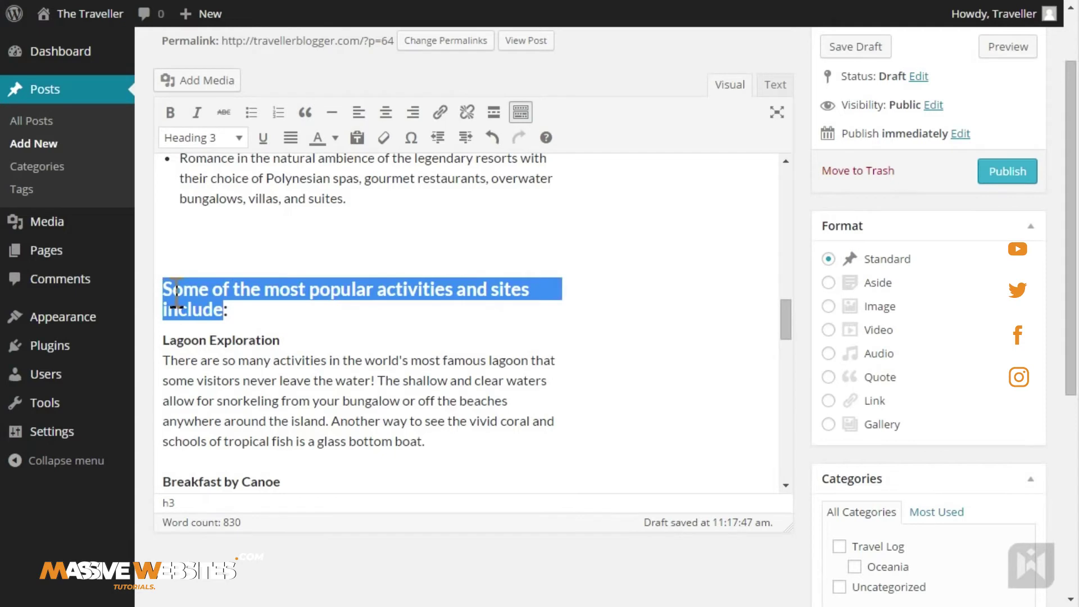
pyautogui.write('Popular Activities:')
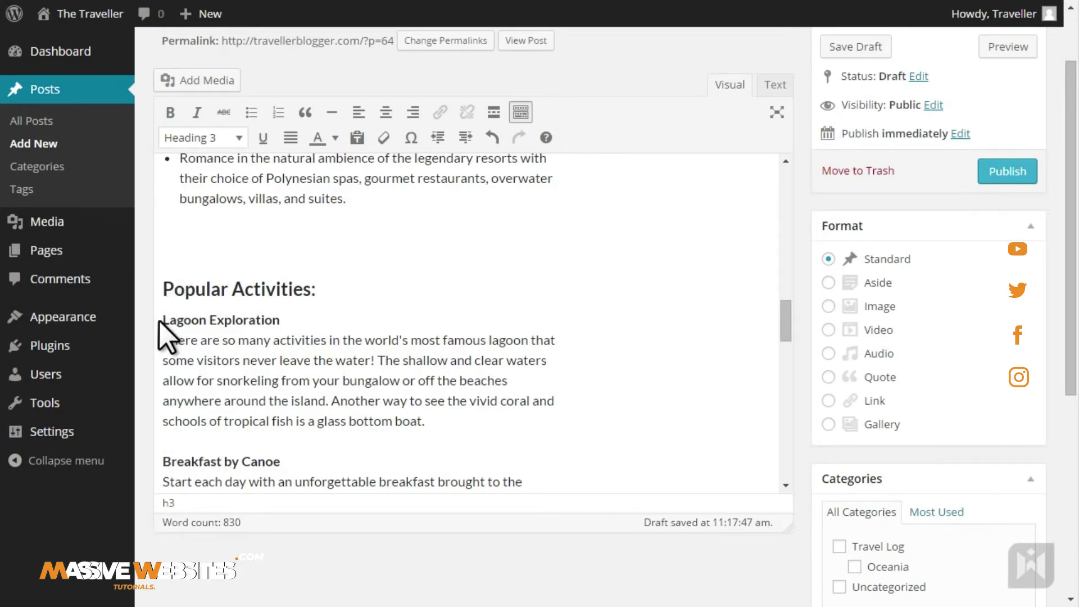
# - Indent all the activity paragraphs from "Lagoon Exploration" to the end of "Motu Tapu" and check them in the post preview
pyautogui.moveTo(168, 320); pyautogui.dragTo(422, 363)
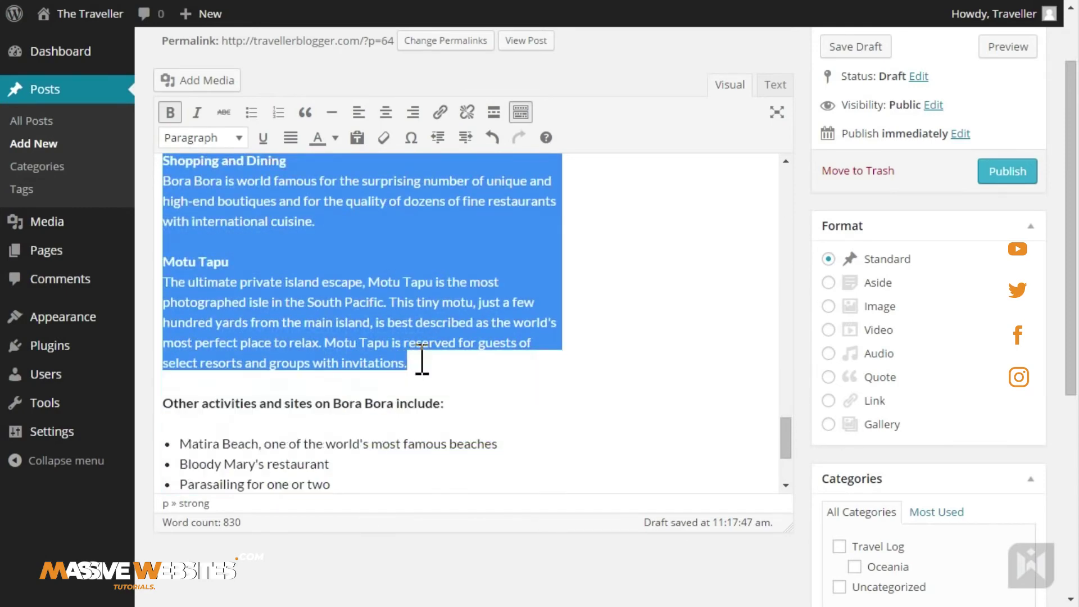
pyautogui.click(466, 137)
pyautogui.click(494, 221)
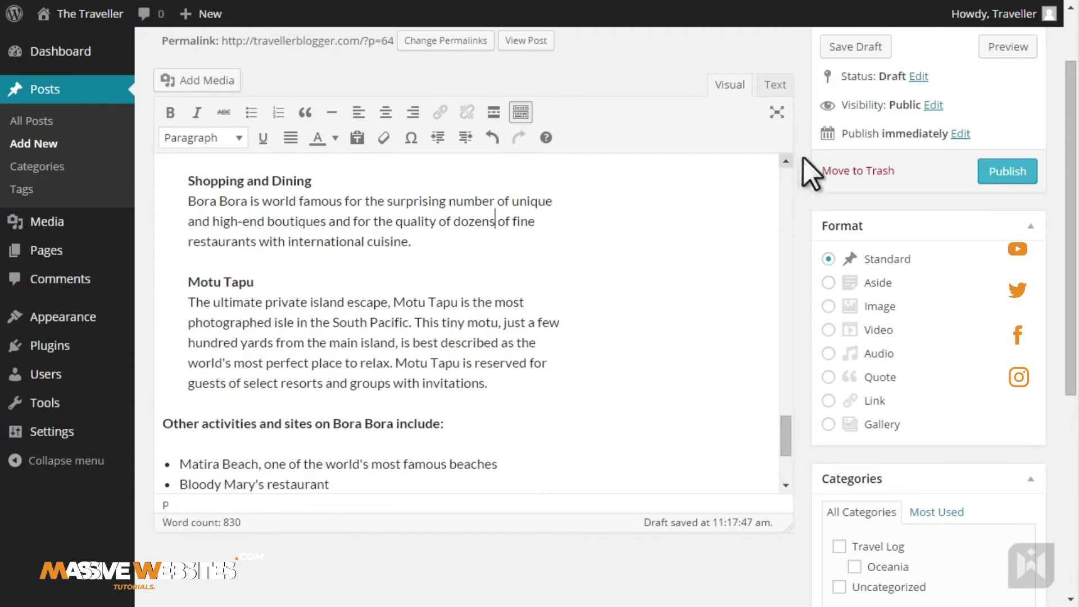
pyautogui.click(1017, 52)
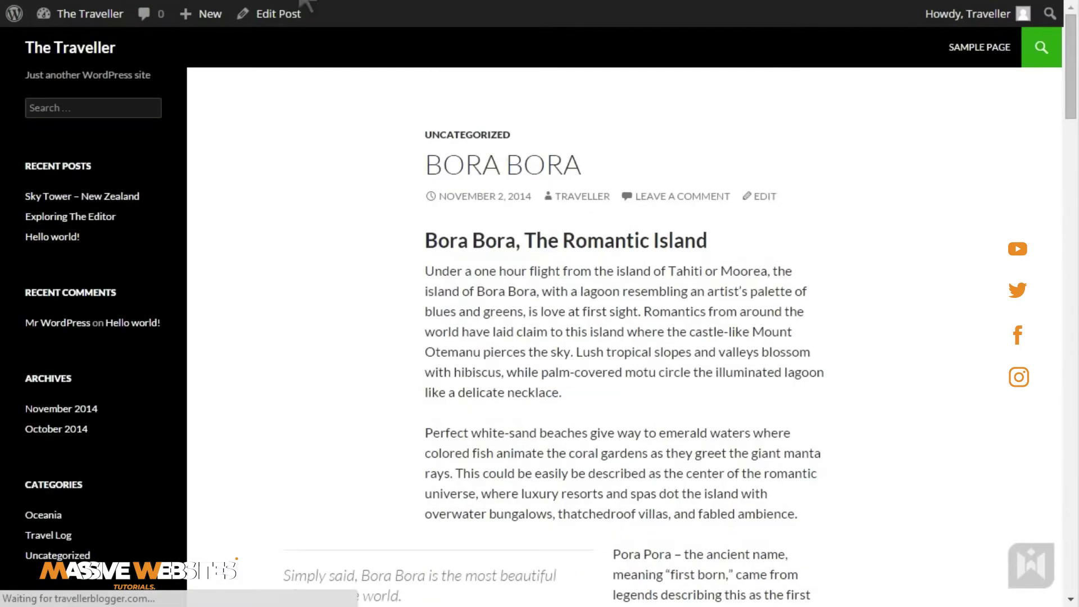
pyautogui.moveTo(1067, 101); pyautogui.dragTo(1063, 246)
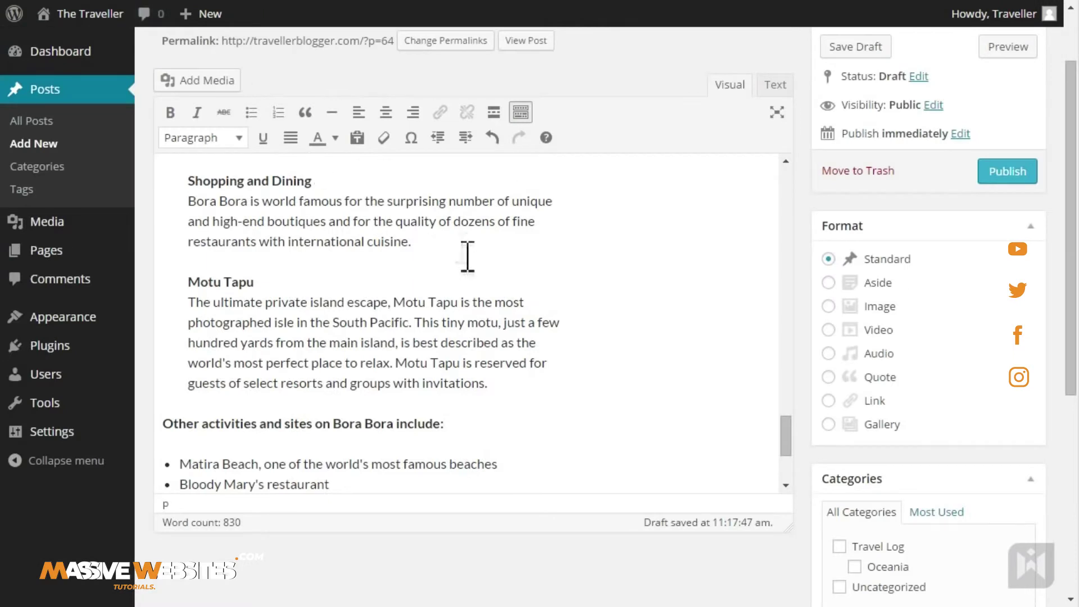
# - Justify the text of the entire post and check it back up to the beginning
pyautogui.click(460, 246)
pyautogui.hotkey('ctrl', 'a')
pyautogui.click(291, 137)
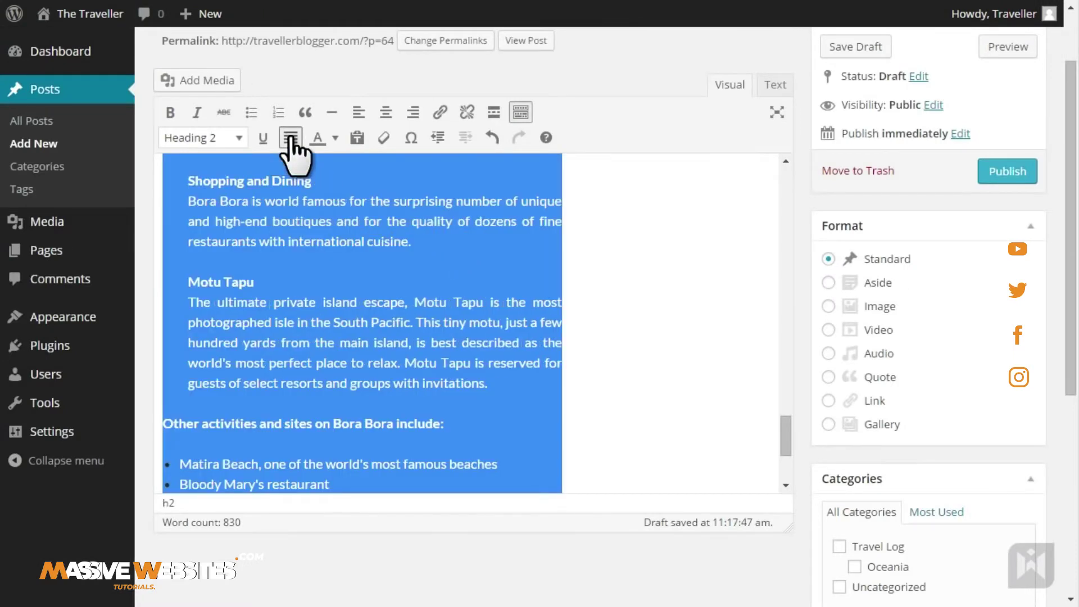
pyautogui.click(516, 243)
pyautogui.moveTo(787, 428); pyautogui.dragTo(787, 177)
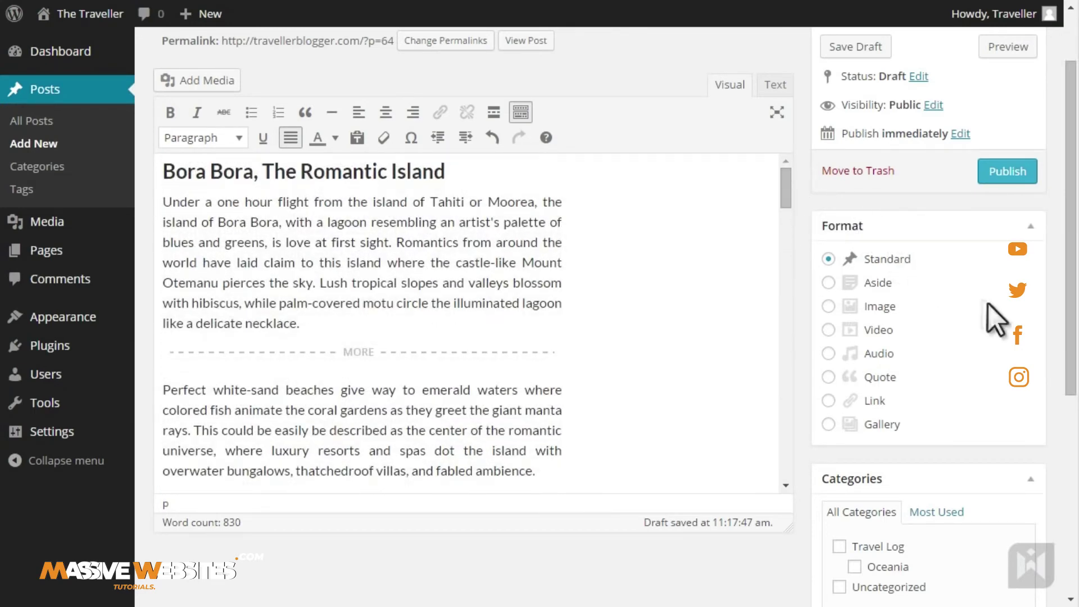
# - Create a "Pacific Islands" category with "Travel Log" as its parent and also assign the post to "Travel Log"
pyautogui.scroll(-3, 955, 314)
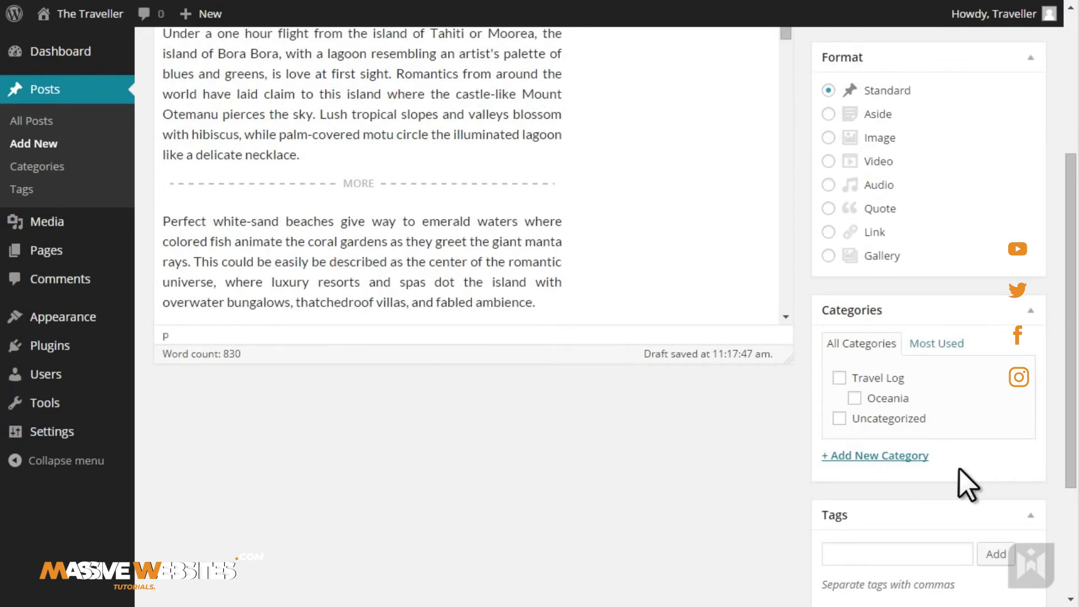
pyautogui.click(915, 456)
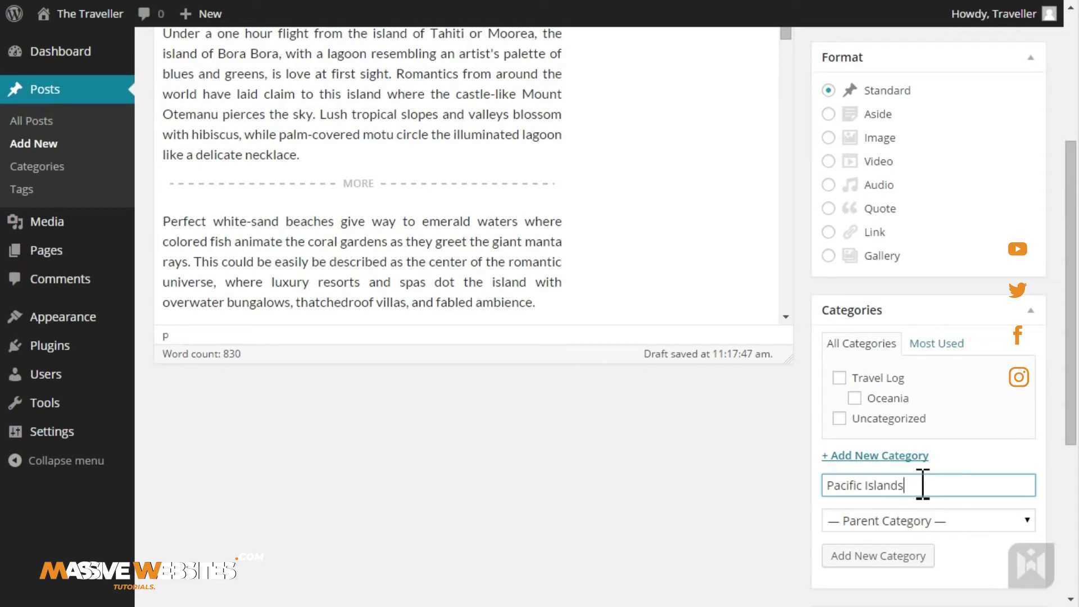
pyautogui.click(959, 522)
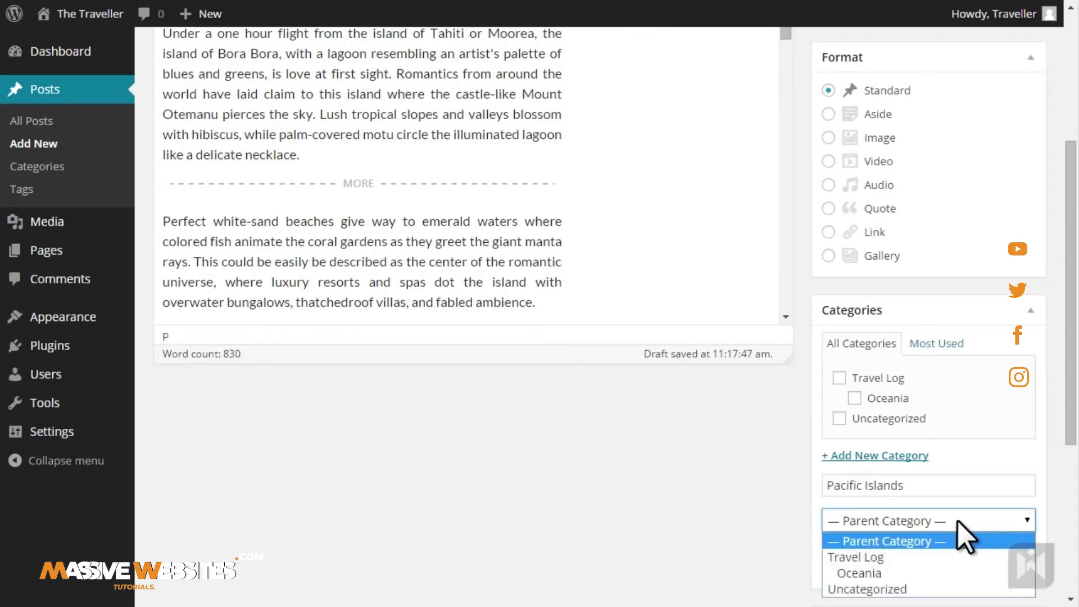
pyautogui.click(937, 557)
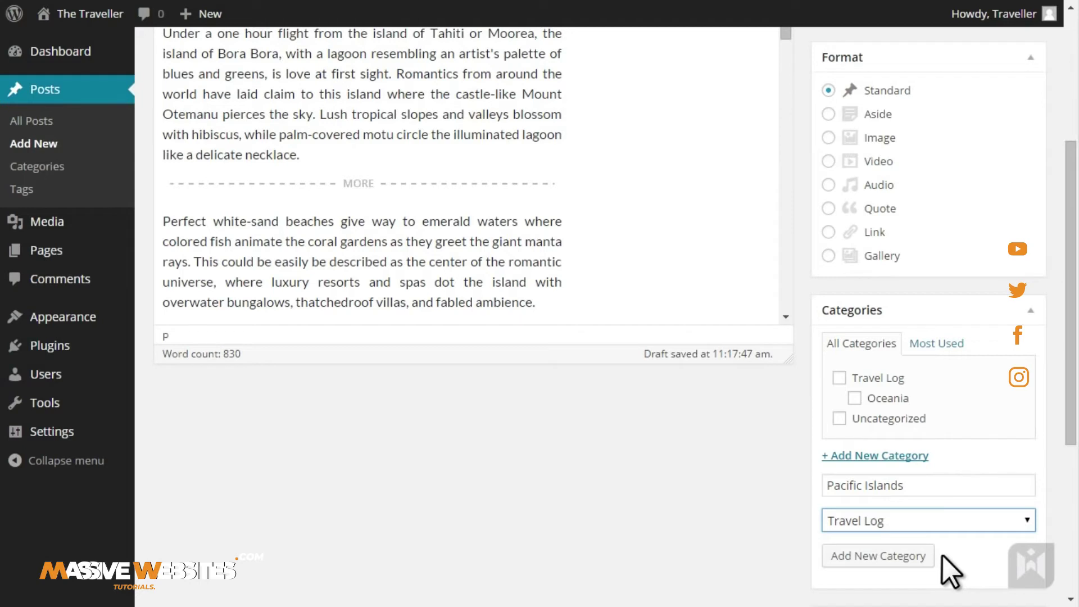
pyautogui.click(911, 558)
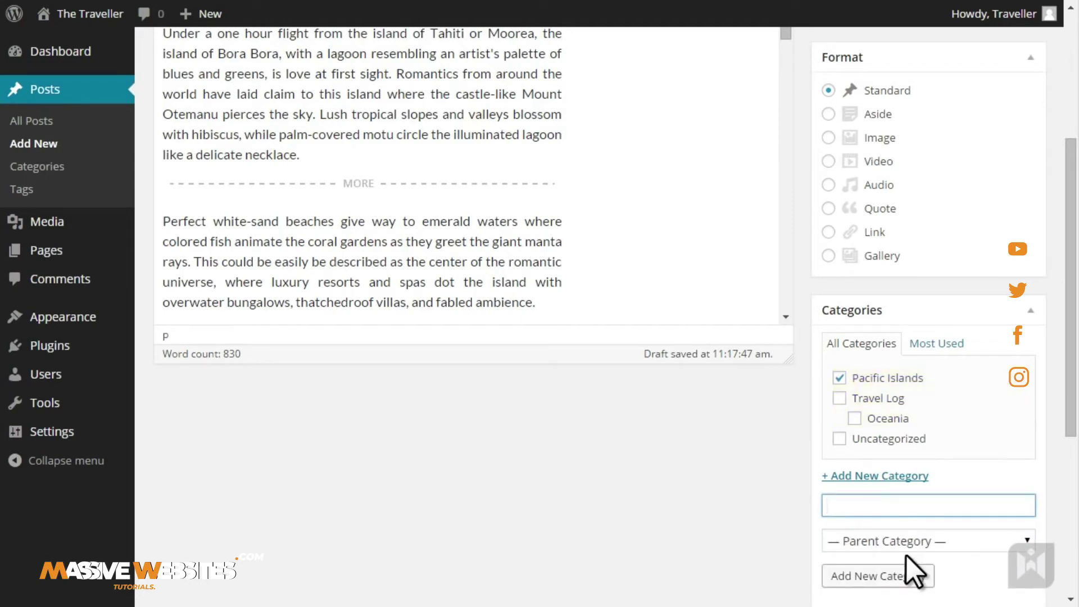
pyautogui.click(838, 399)
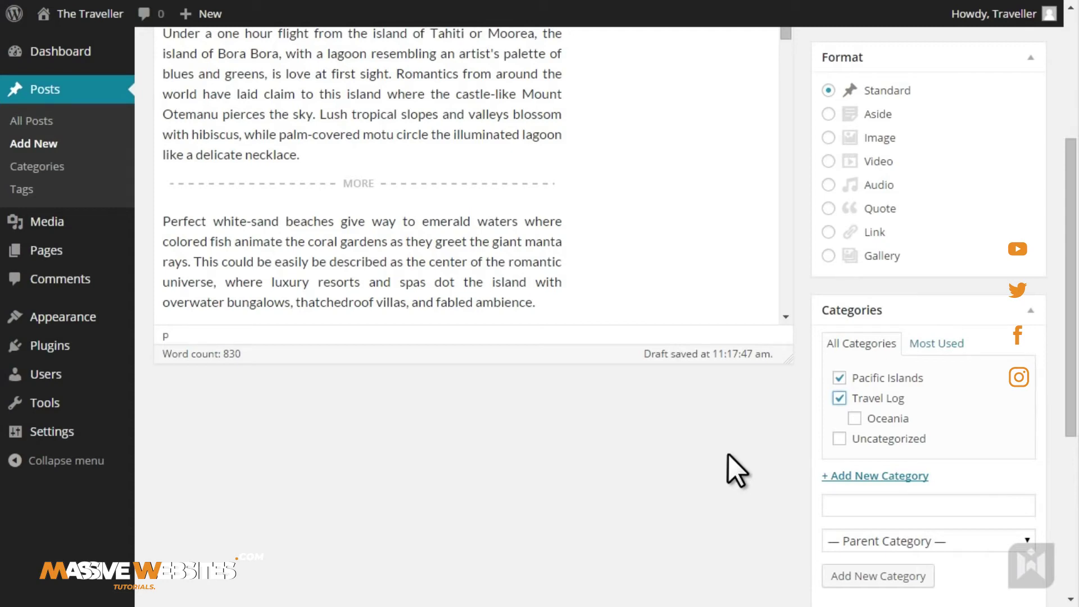
# - Add the tags Bora Bora, Tahiti, Honeymoon and Vacation to the post
pyautogui.scroll(-3, 730, 454)
pyautogui.click(851, 513)
pyautogui.write('Bora ')
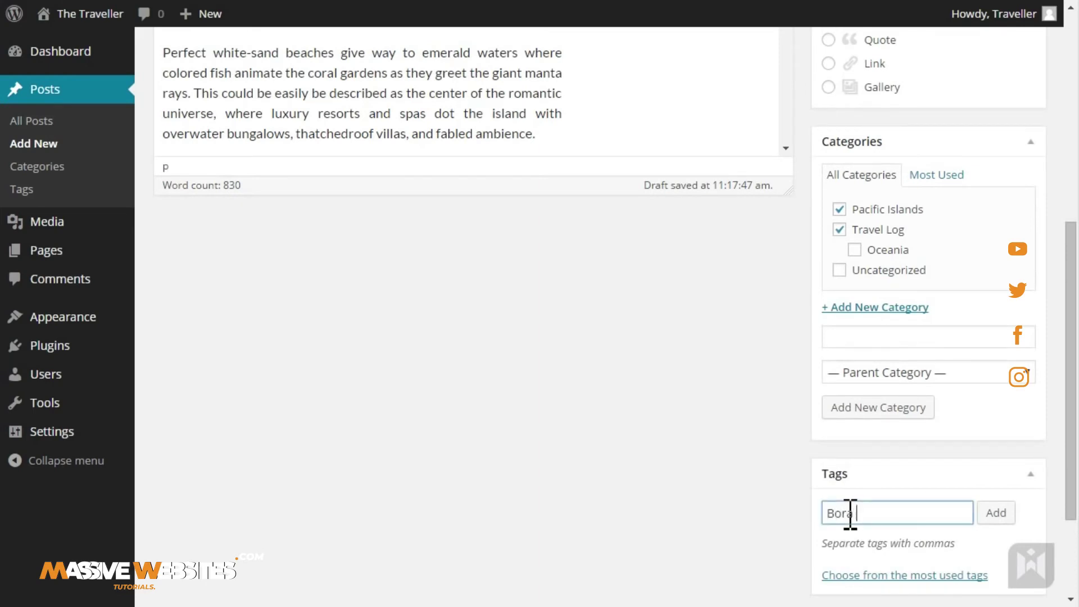
pyautogui.write('Bora,Tahiti,Honeymoon')
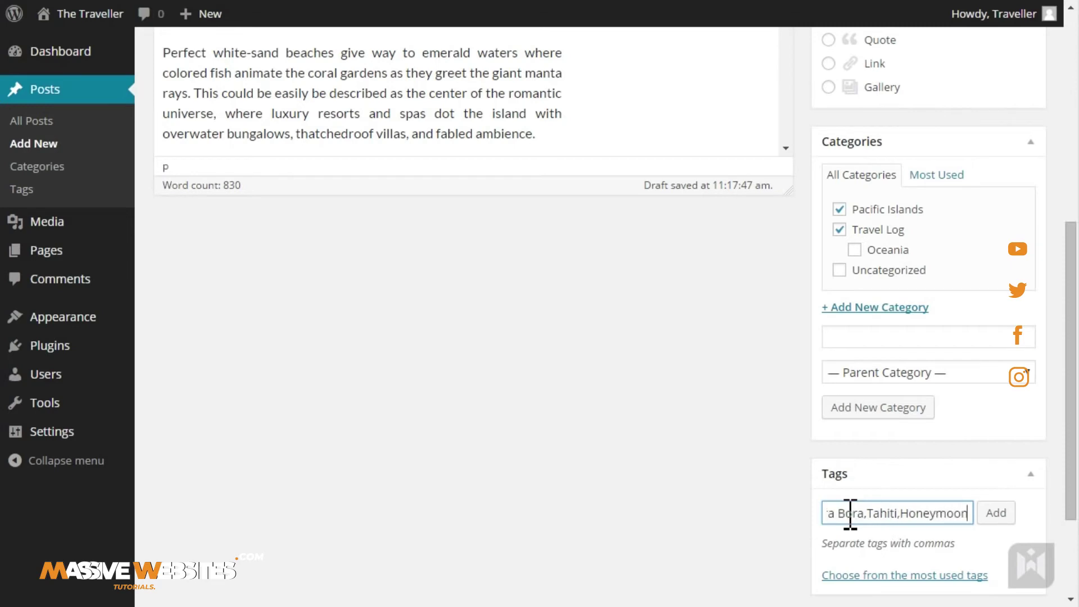
pyautogui.write(',Vacation')
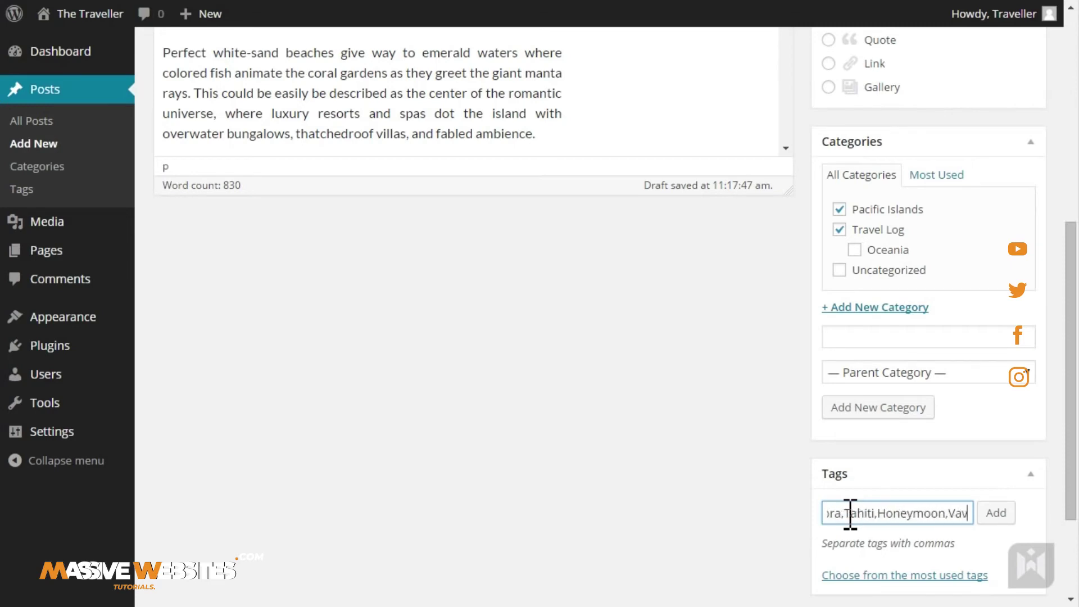
pyautogui.click(995, 512)
# - Upload borabora_featured_image.jpg from the computer for use as the post's featured image
pyautogui.scroll(-2, 658, 457)
pyautogui.scroll(-2, 657, 456)
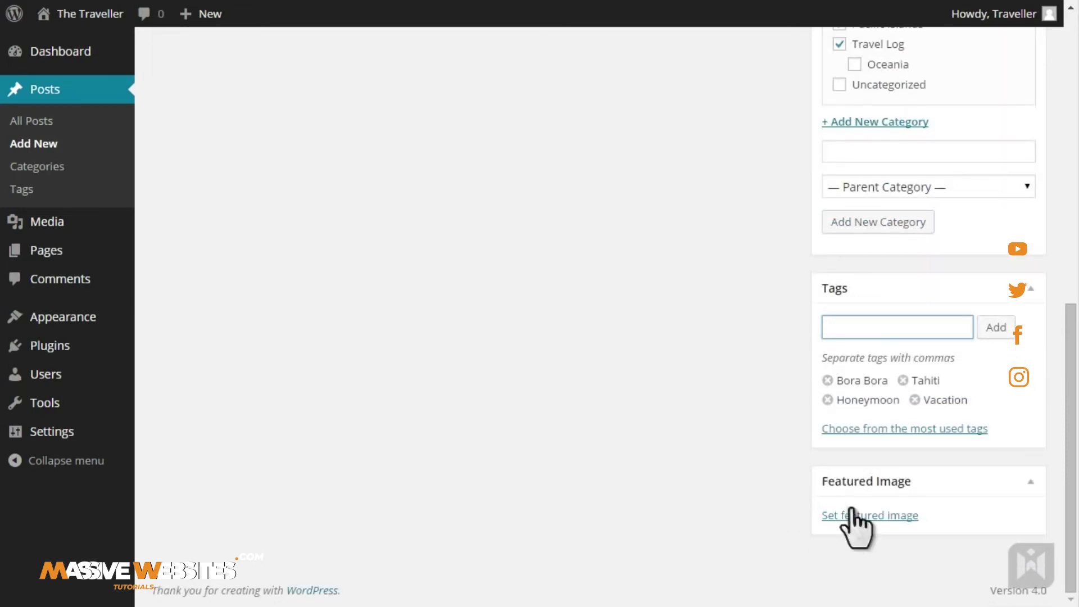
pyautogui.click(893, 516)
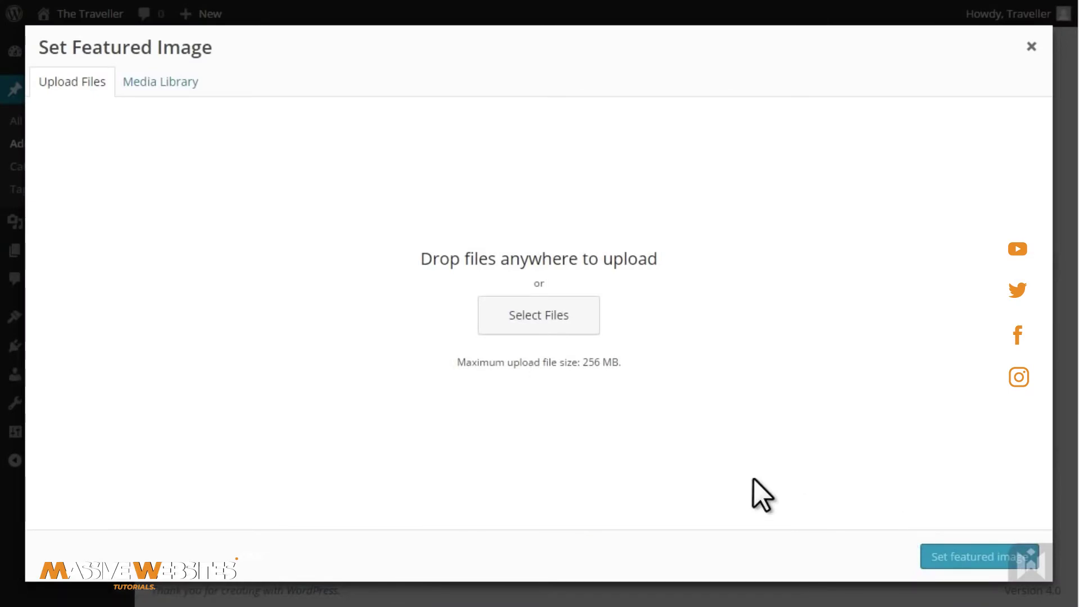
pyautogui.click(579, 319)
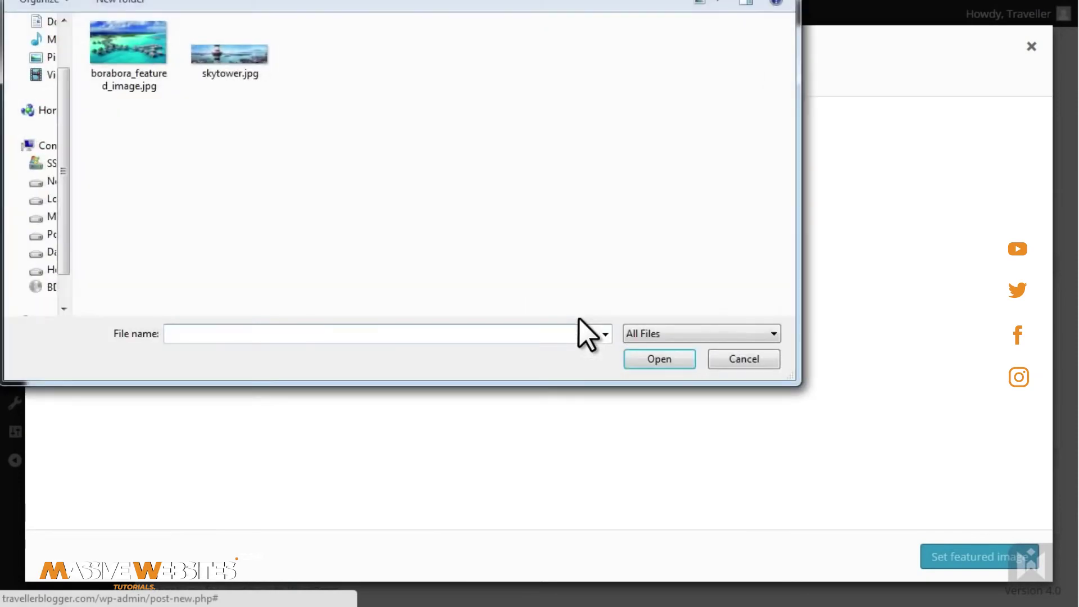
pyautogui.click(142, 61)
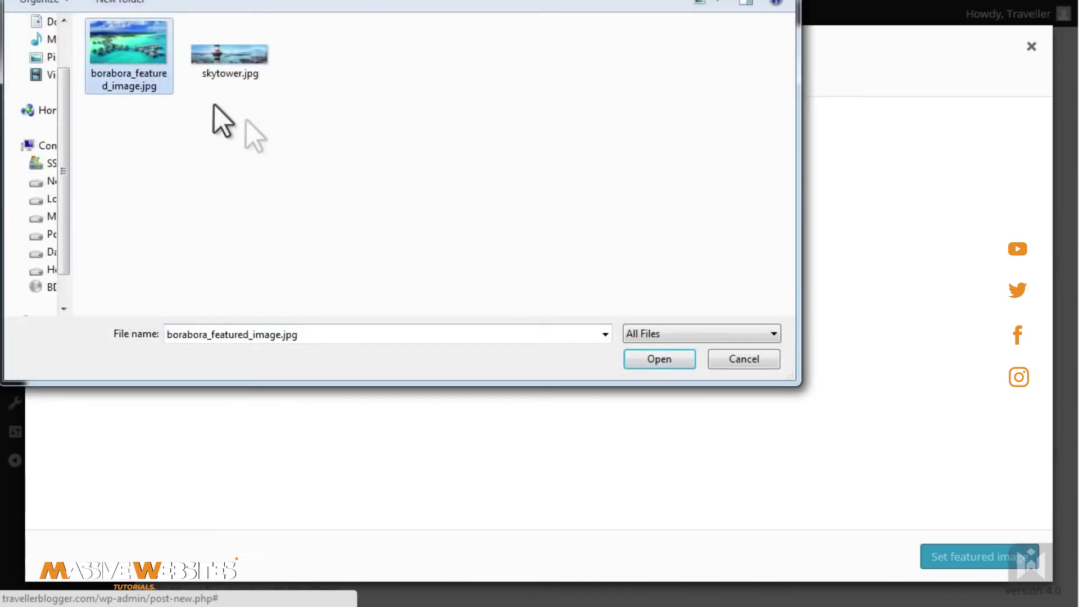
pyautogui.click(660, 359)
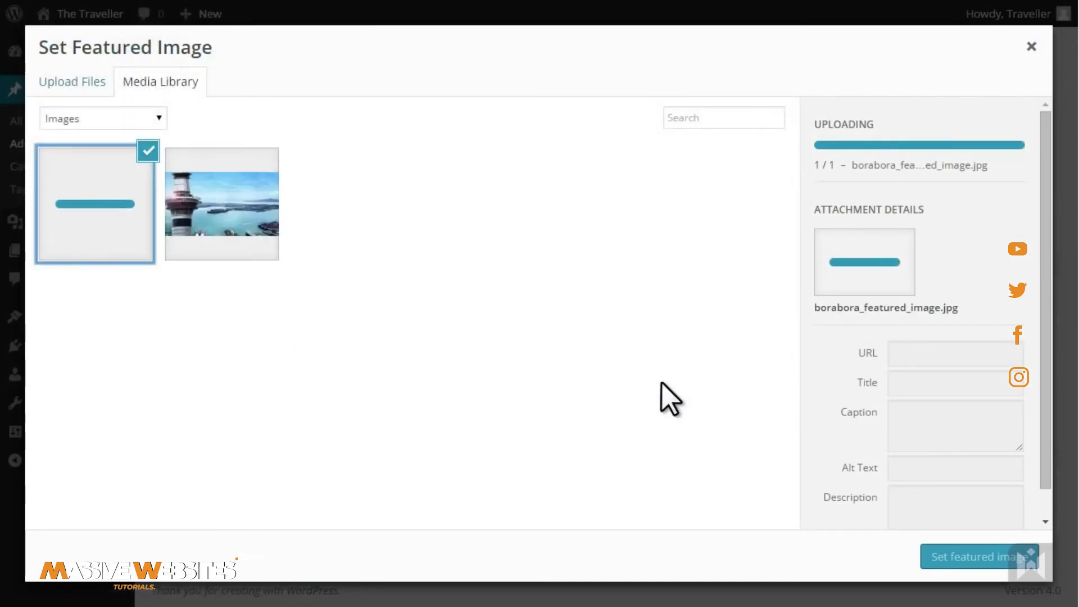
# - Set the uploaded image's title and alt text to "Bora Bora" and assign it as the featured image
pyautogui.click(918, 364)
pyautogui.doubleClick(930, 363)
pyautogui.write('Bora Bora')
pyautogui.click(937, 448)
pyautogui.write('Bora ')
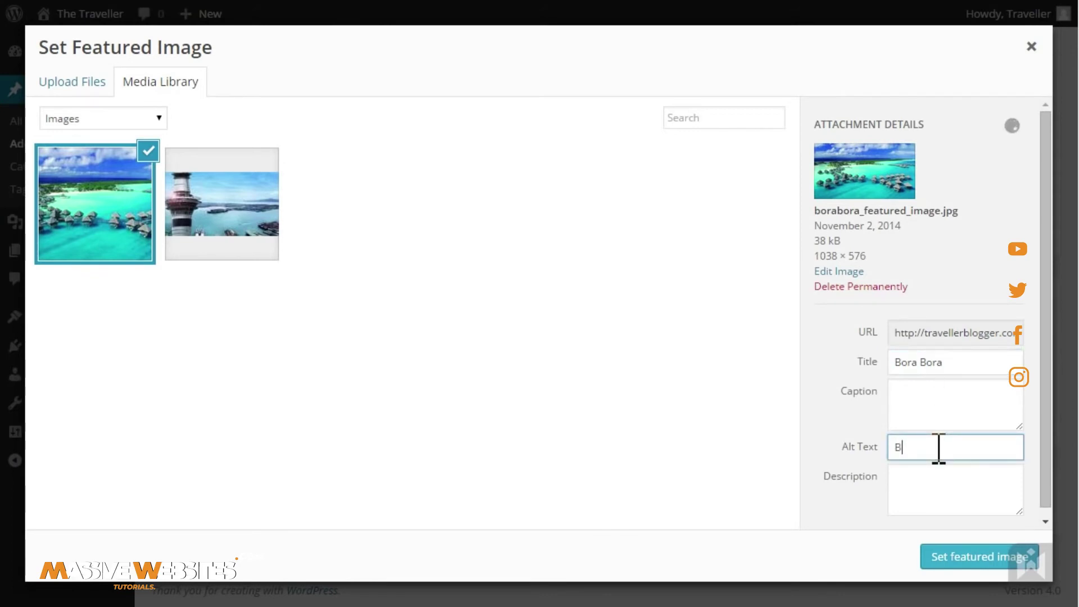
pyautogui.write('Bora')
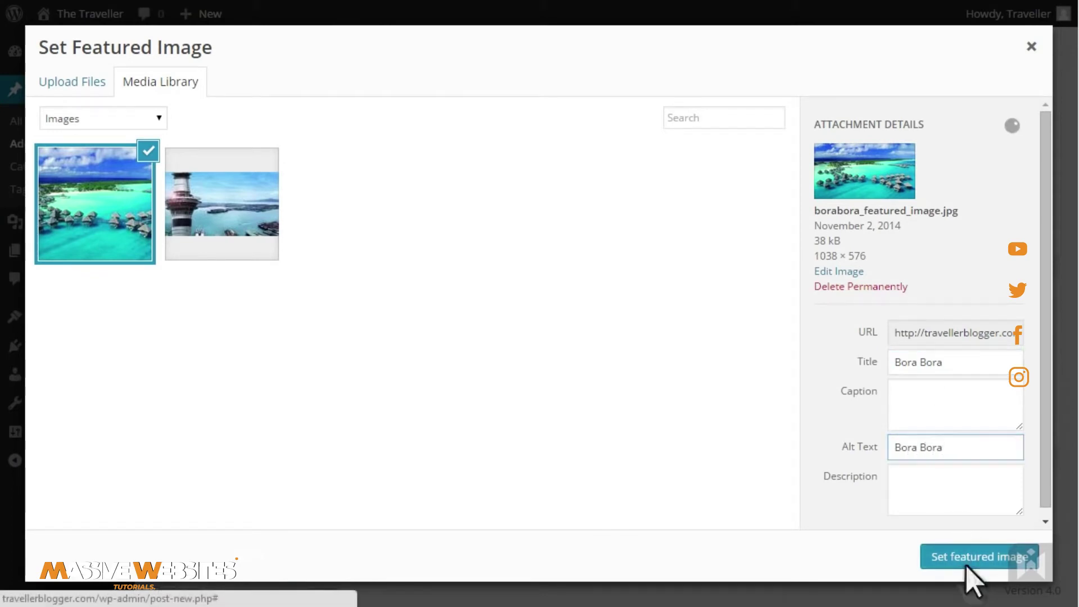
pyautogui.click(962, 558)
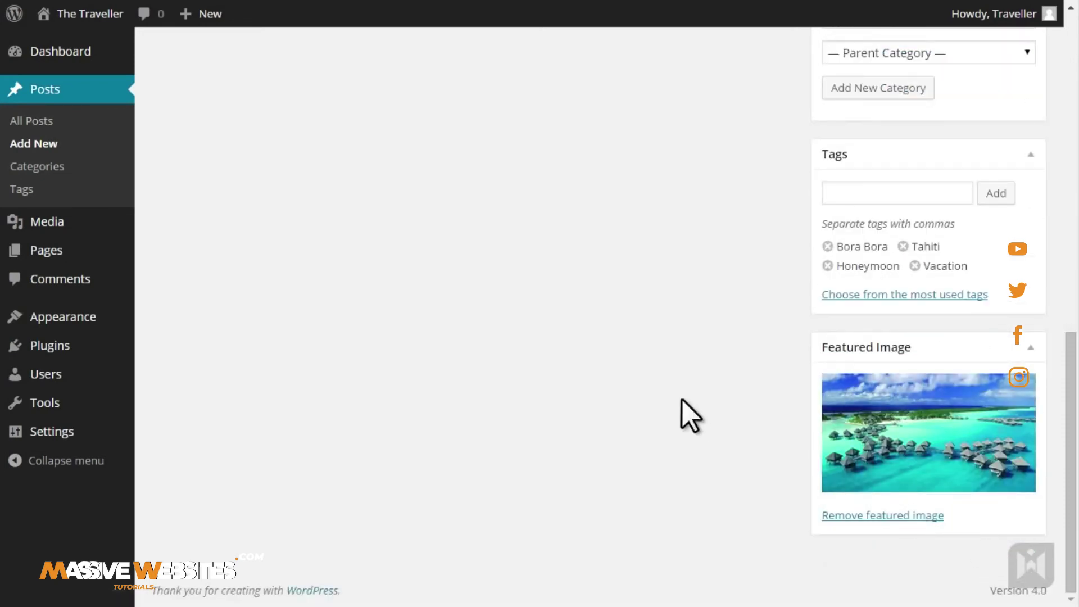
pyautogui.scroll(7, 731, 414)
pyautogui.scroll(5, 805, 400)
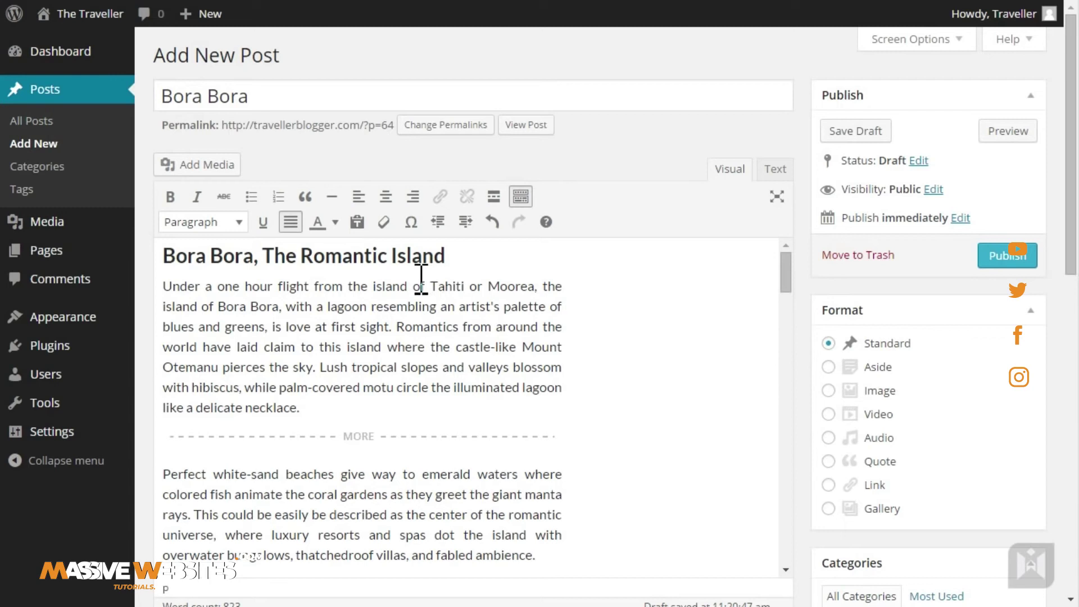
pyautogui.moveTo(430, 286); pyautogui.dragTo(470, 285)
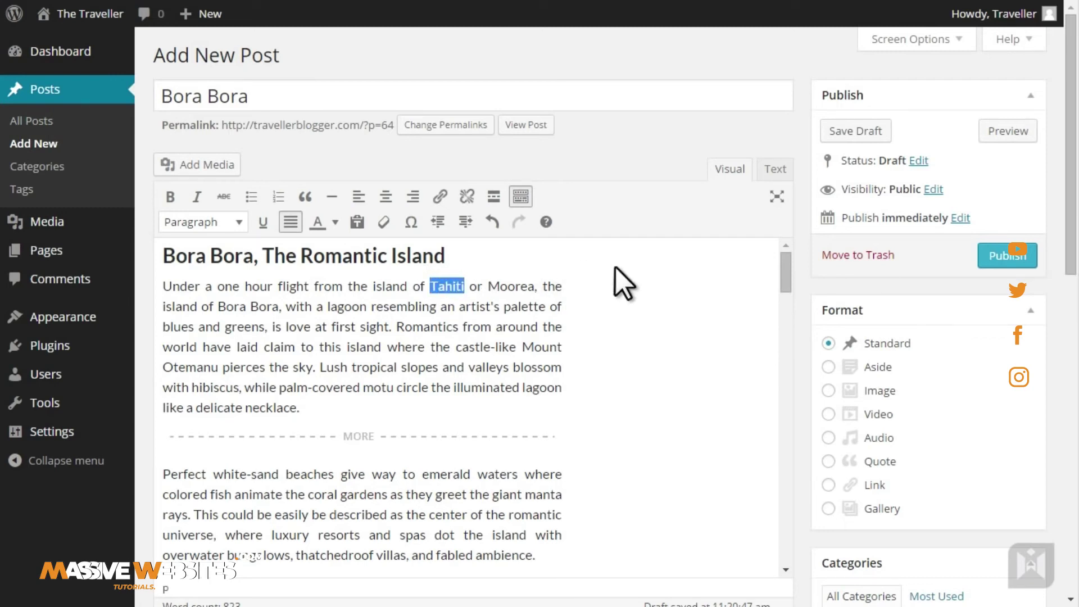
pyautogui.click(441, 196)
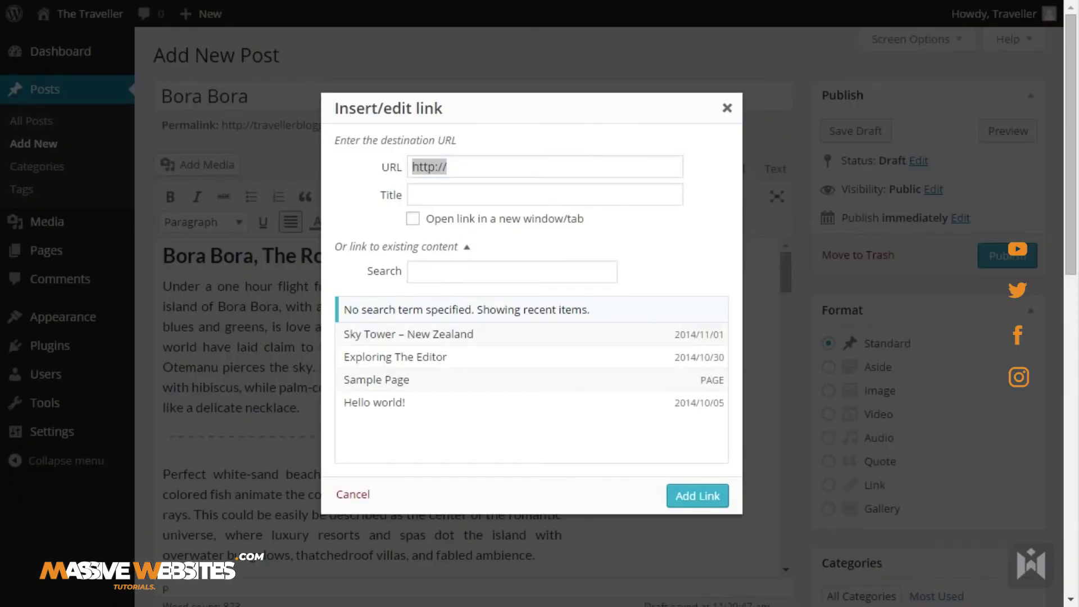
pyautogui.click(506, 169)
pyautogui.hotkey('ctrl', 'a')
pyautogui.write('http://en.wikipedia.org/wiki/Tahiti')
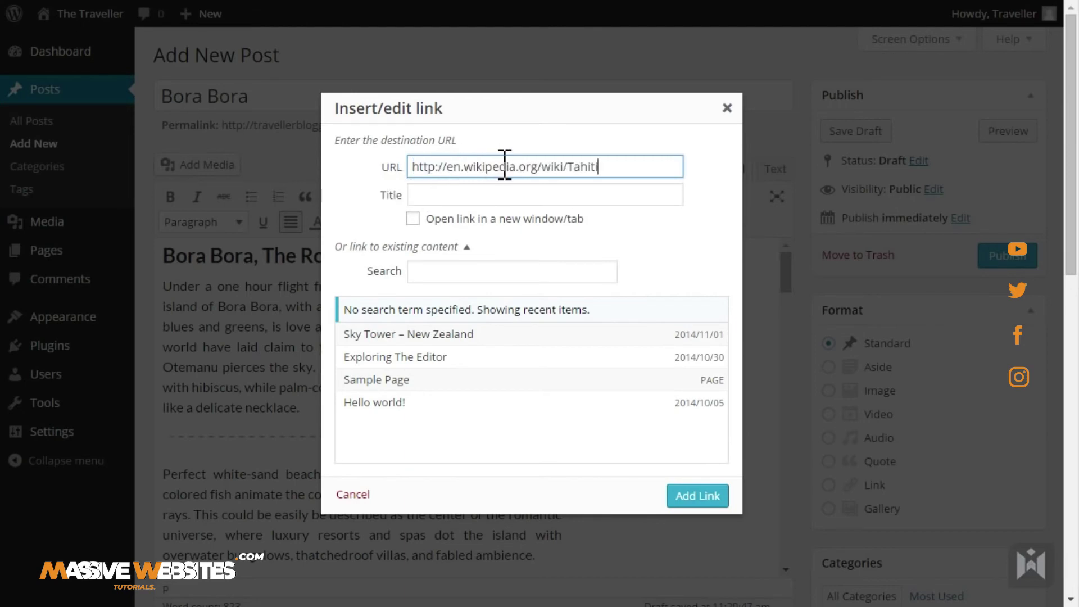
pyautogui.click(488, 195)
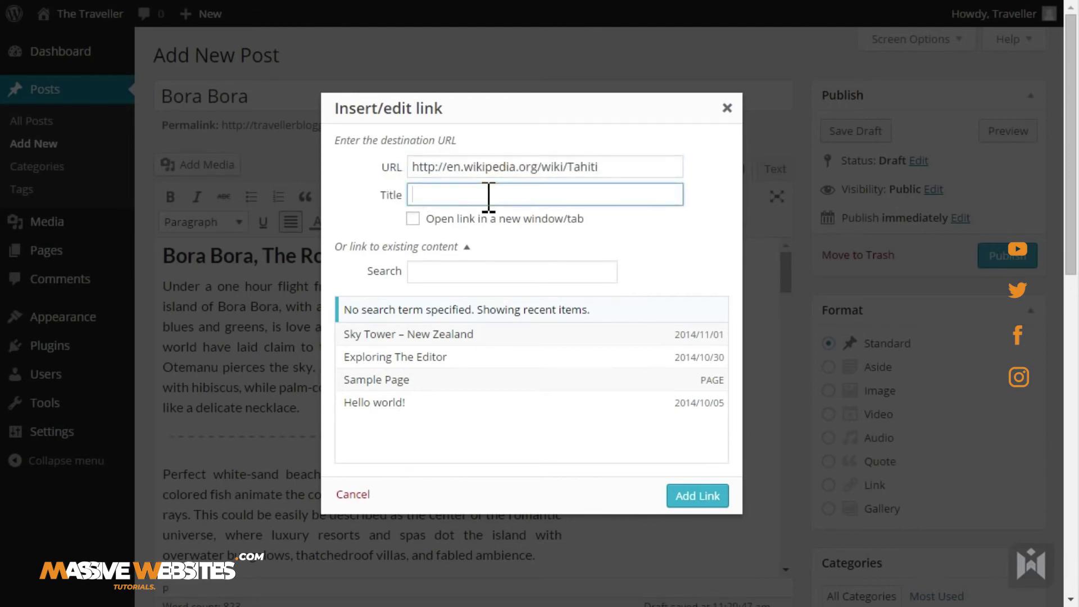
pyautogui.write('Read more about ')
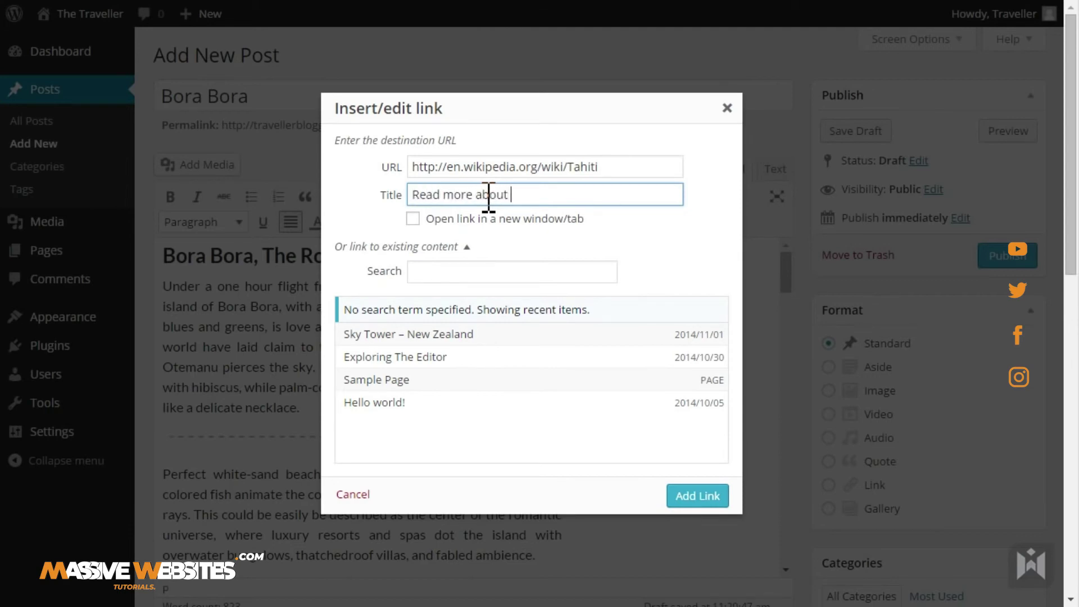
pyautogui.write('Tahiti')
pyautogui.click(498, 220)
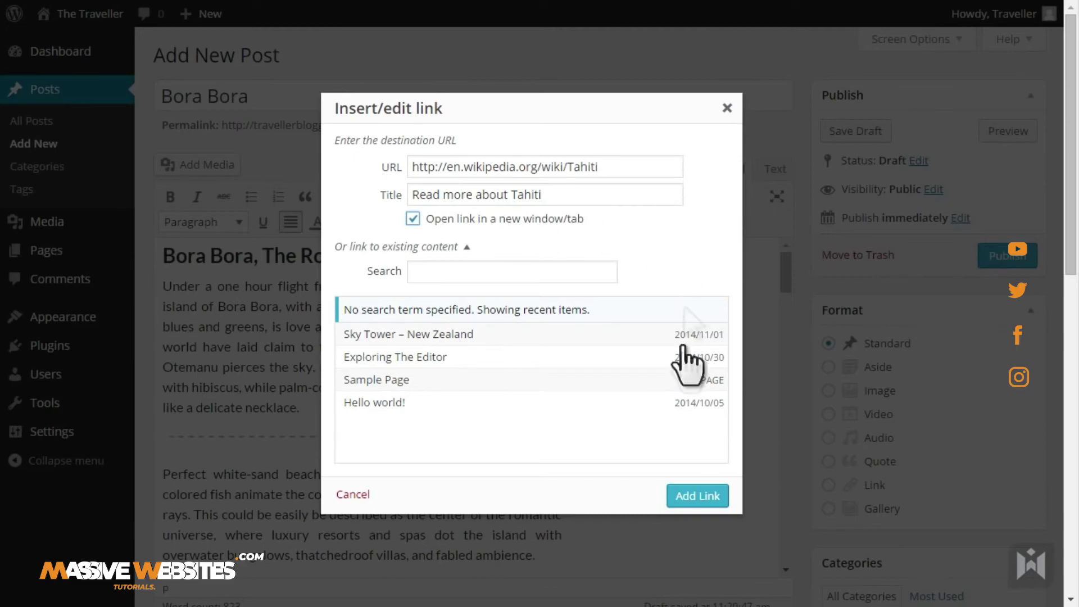
pyautogui.click(687, 500)
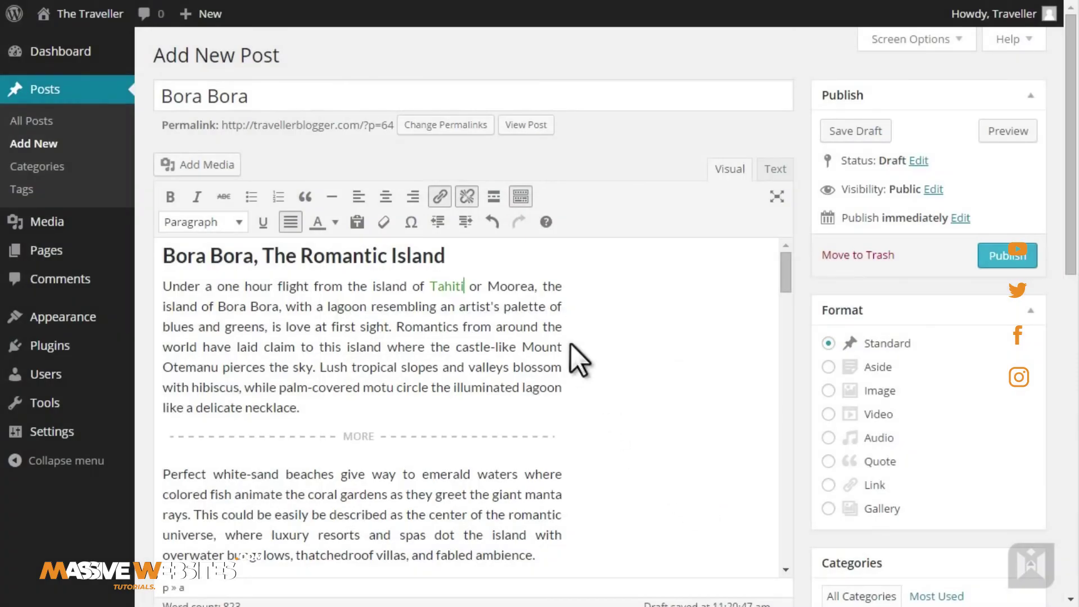
pyautogui.moveTo(488, 287); pyautogui.dragTo(535, 285)
pyautogui.click(439, 198)
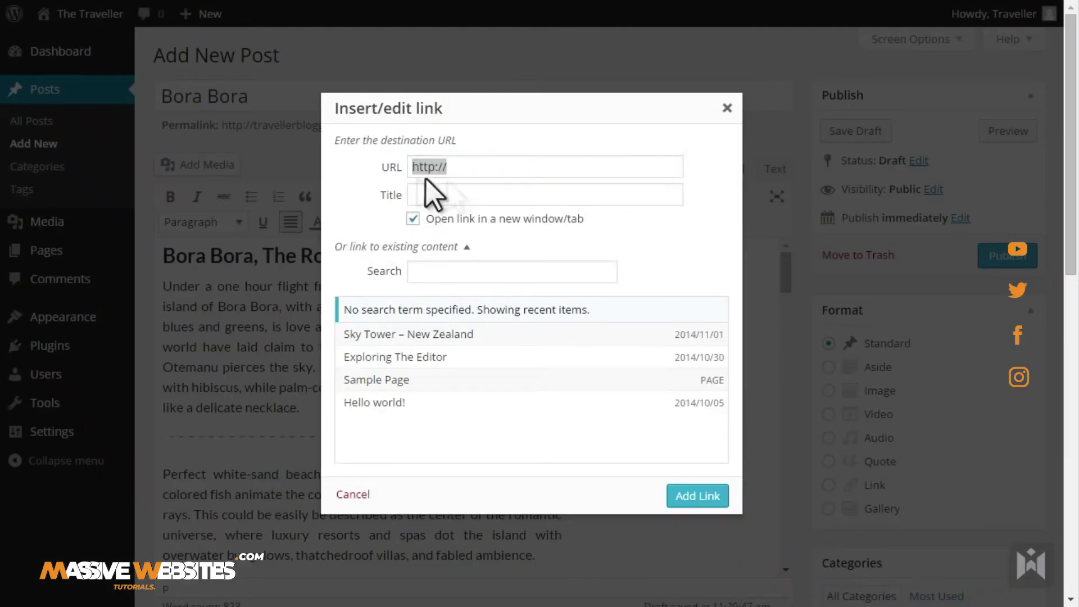
pyautogui.click(489, 167)
pyautogui.write("http://en.wikipedia.org/wiki/Mo'orea")
pyautogui.click(472, 195)
pyautogui.write('Read')
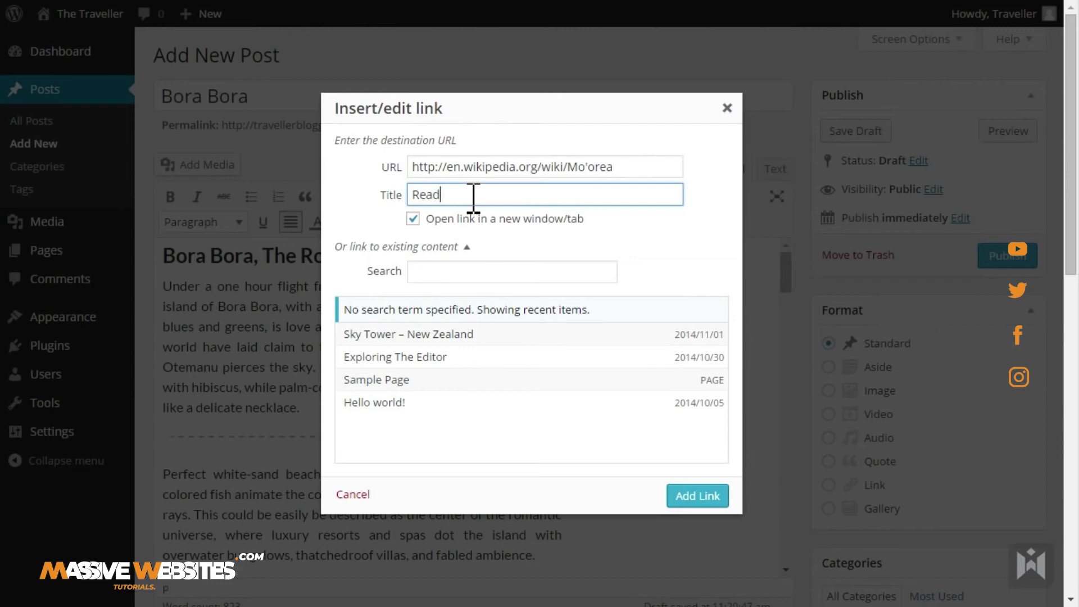
pyautogui.write(' More')
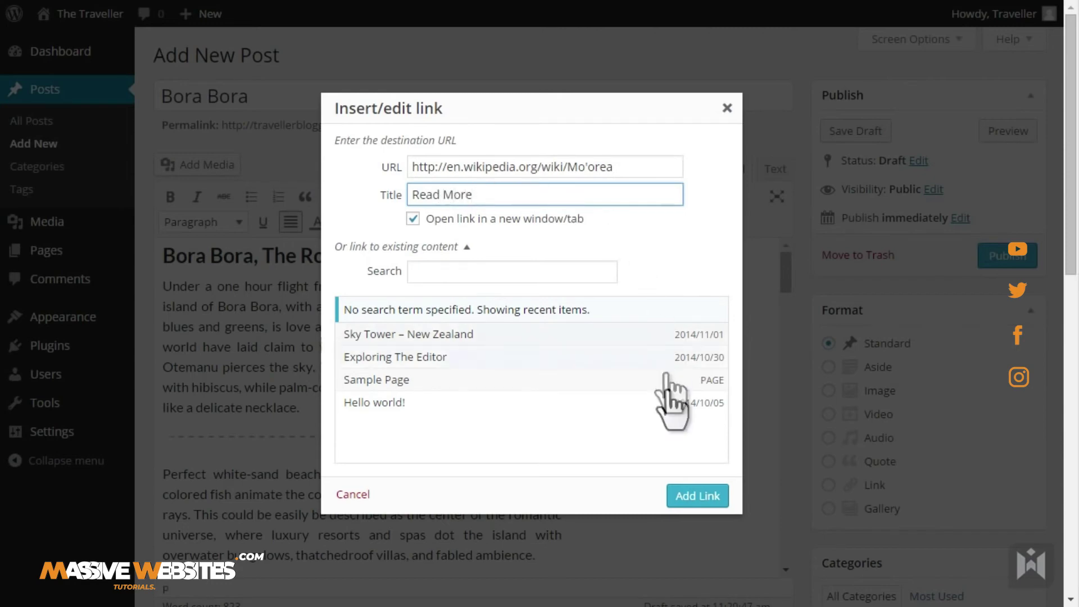
pyautogui.click(697, 495)
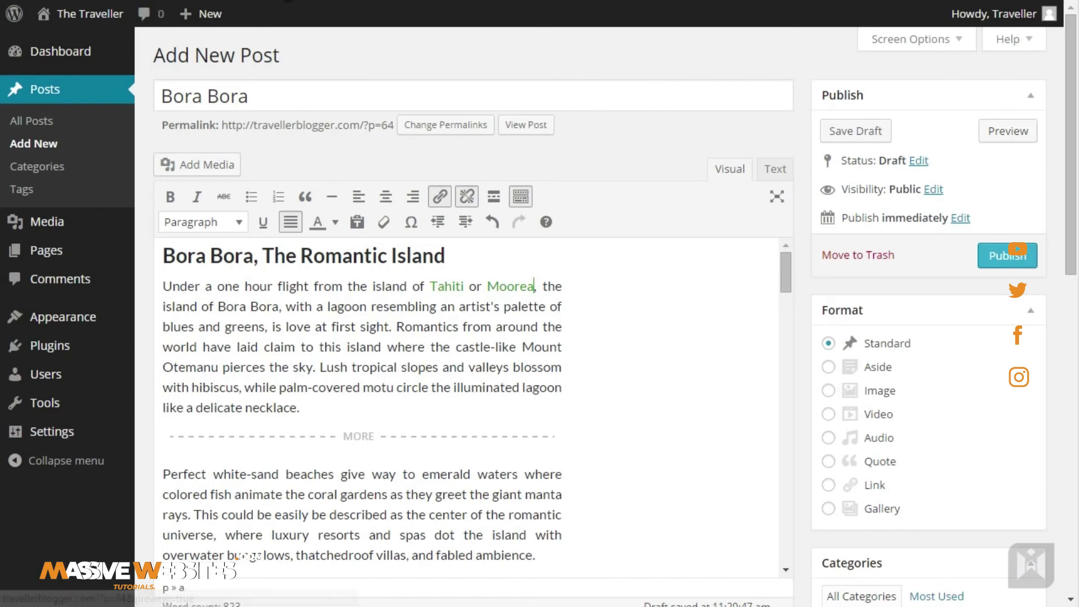
# - Preview the Bora Bora post, check its featured image, links and text layout, and return to the post editor
pyautogui.click(1008, 130)
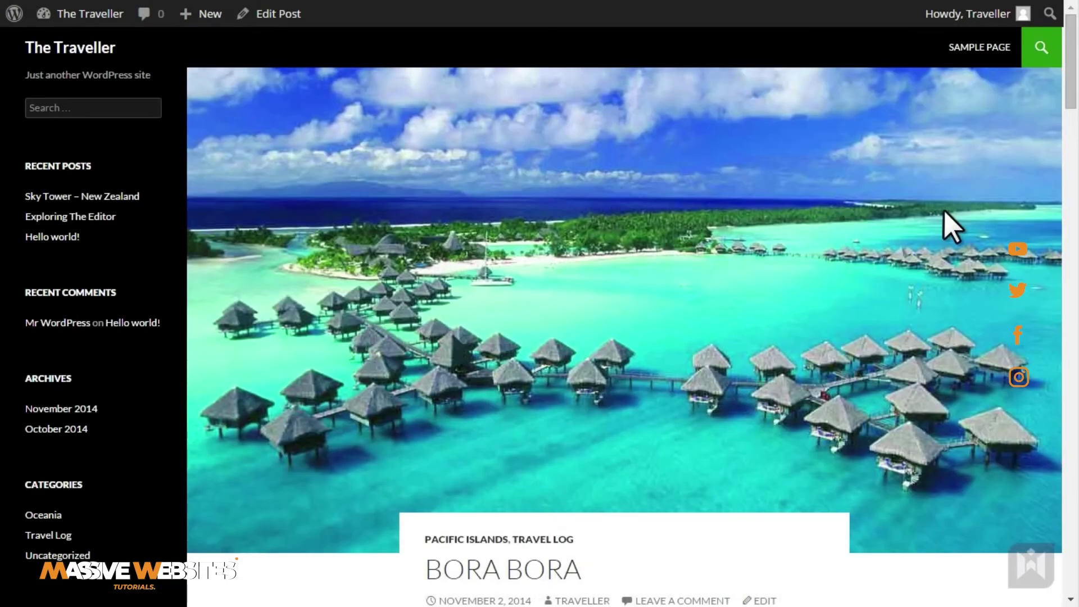
pyautogui.scroll(-8, 950, 228)
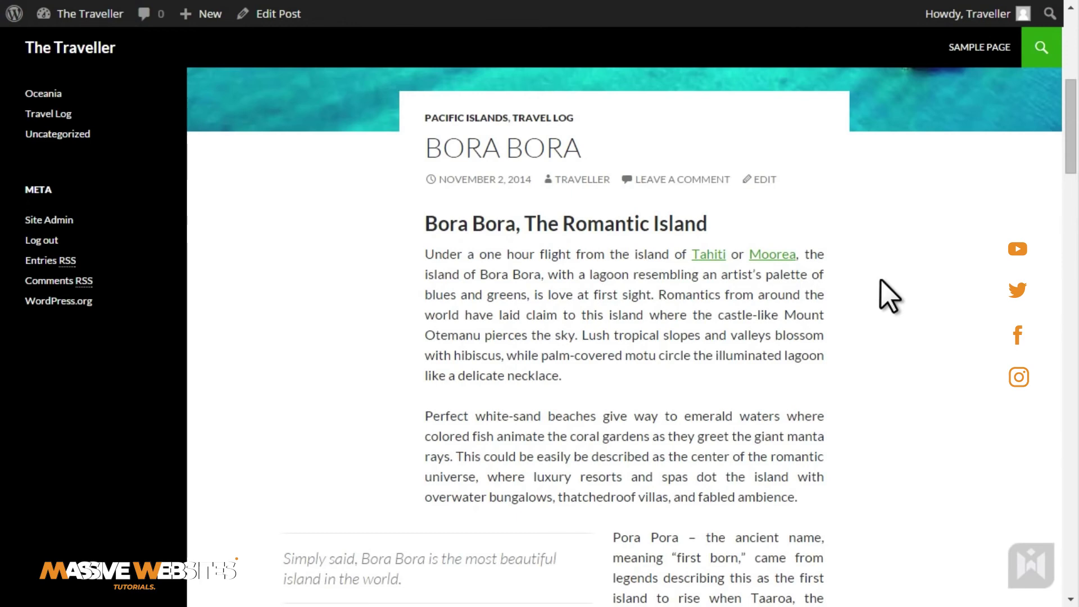
pyautogui.scroll(-5, 883, 281)
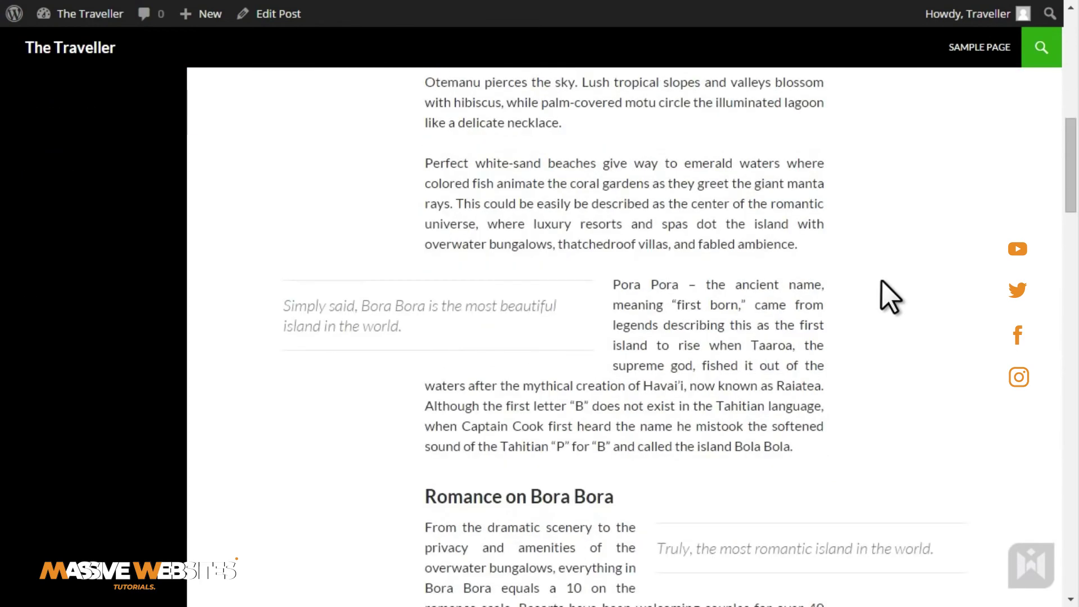
pyautogui.scroll(8, 915, 314)
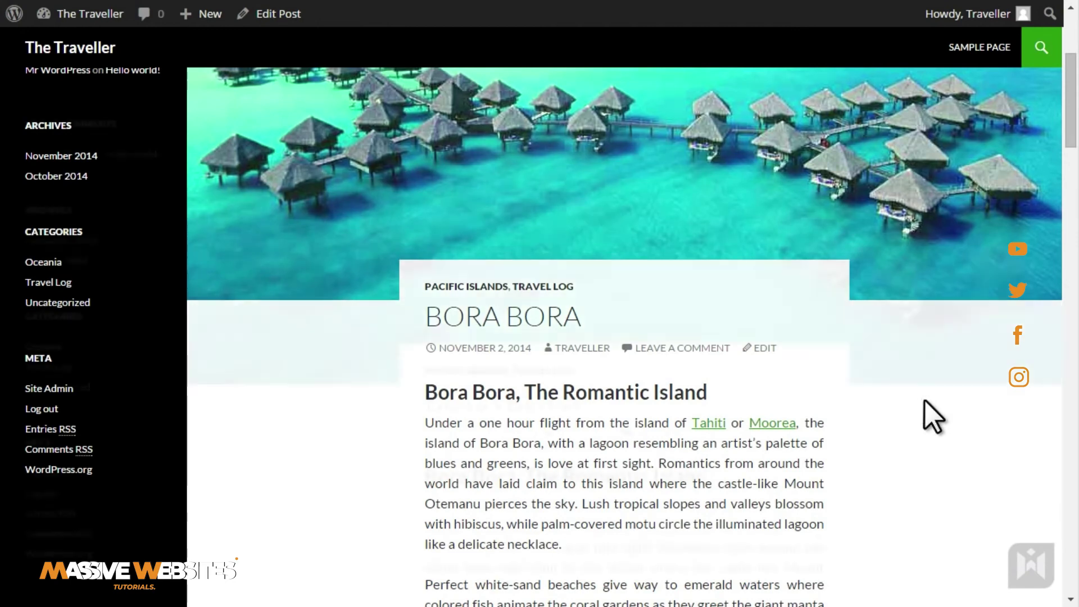
pyautogui.scroll(3, 925, 400)
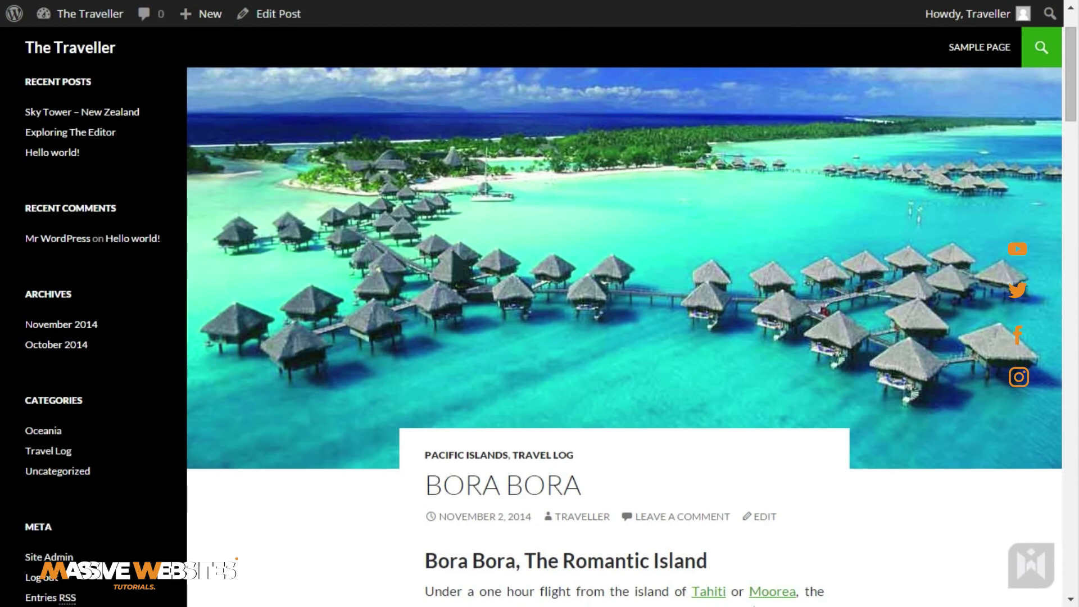
pyautogui.click(268, 14)
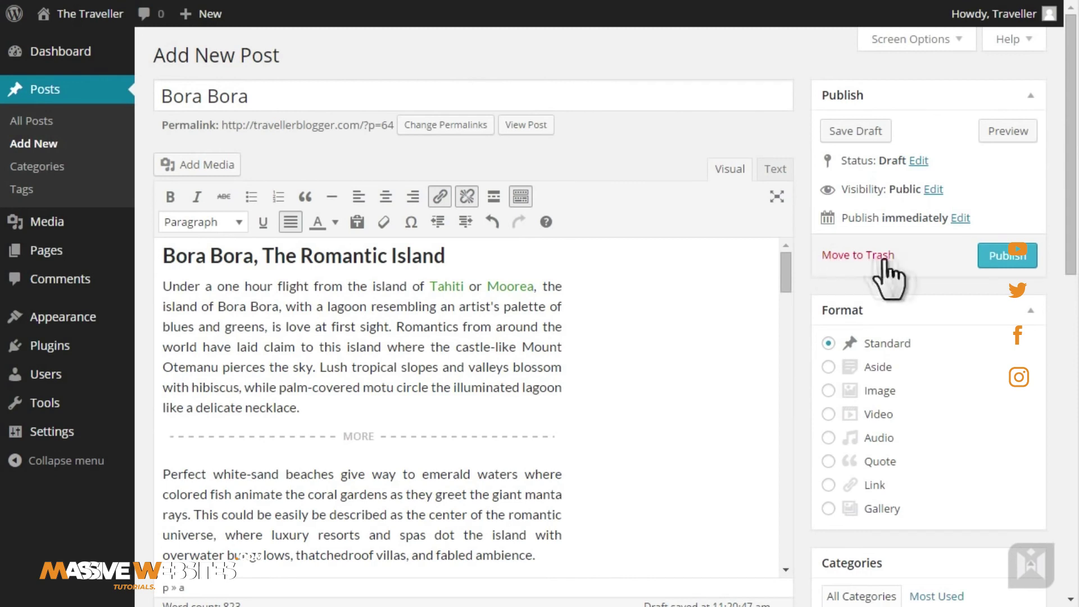
# - Publish the Bora Bora post and view its published page on the site
pyautogui.click(993, 264)
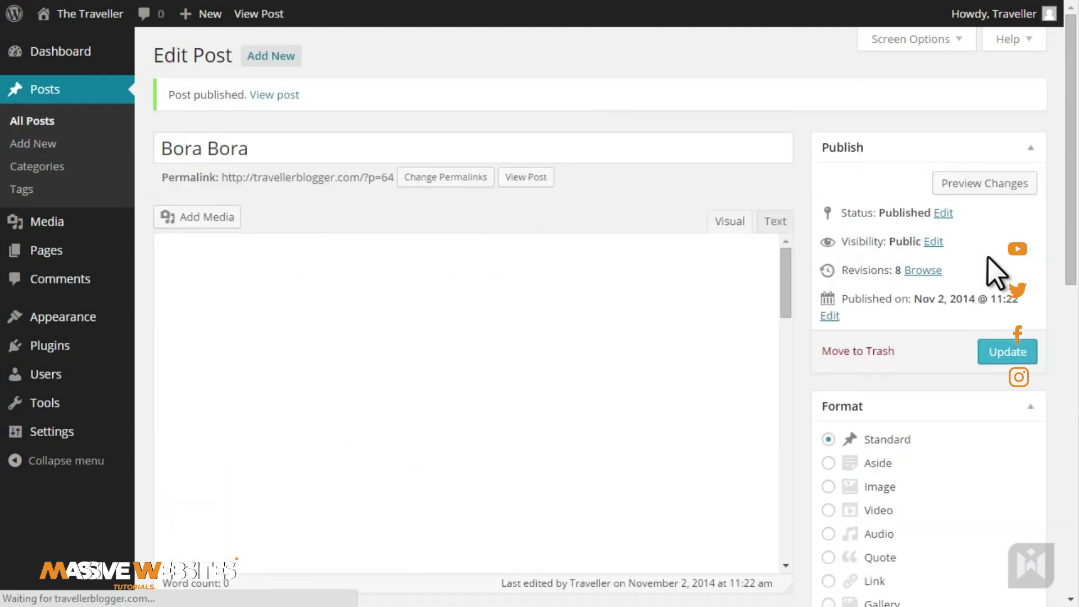
pyautogui.click(528, 177)
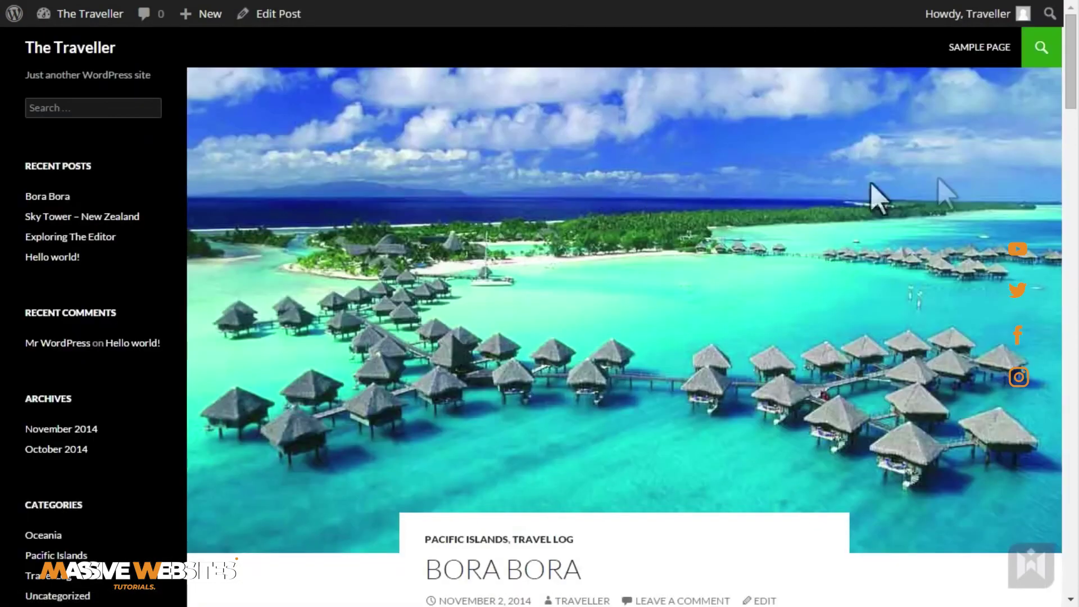
pyautogui.scroll(-1, 1068, 99)
pyautogui.moveTo(1071, 100); pyautogui.dragTo(1063, 236)
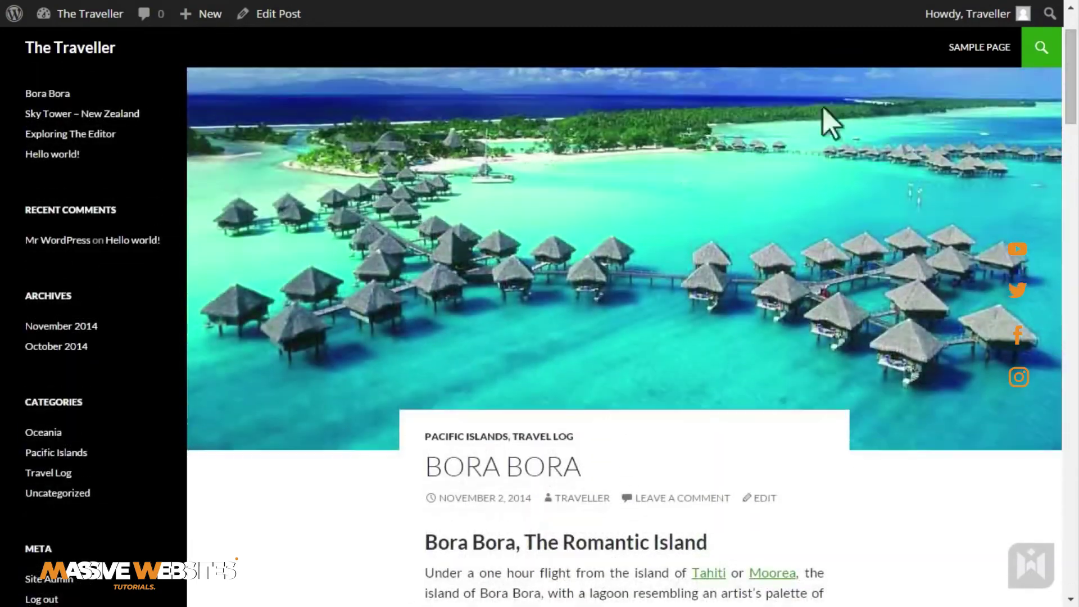
# - Go to the blog's home page, check the Bora Bora excerpt with its tags, and continue to the full post
pyautogui.click(96, 46)
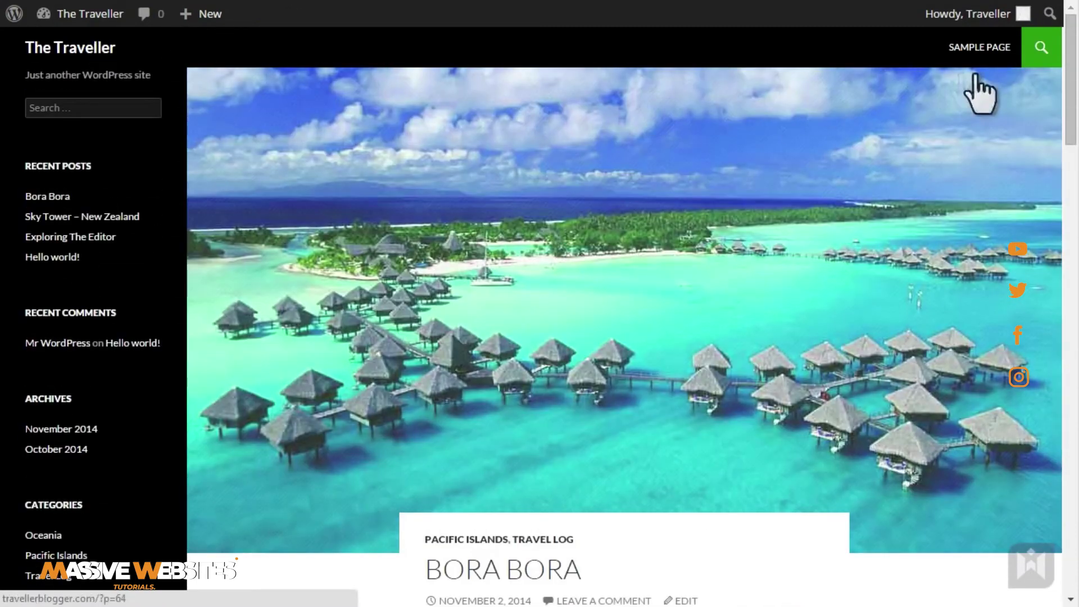
pyautogui.scroll(-6, 1073, 92)
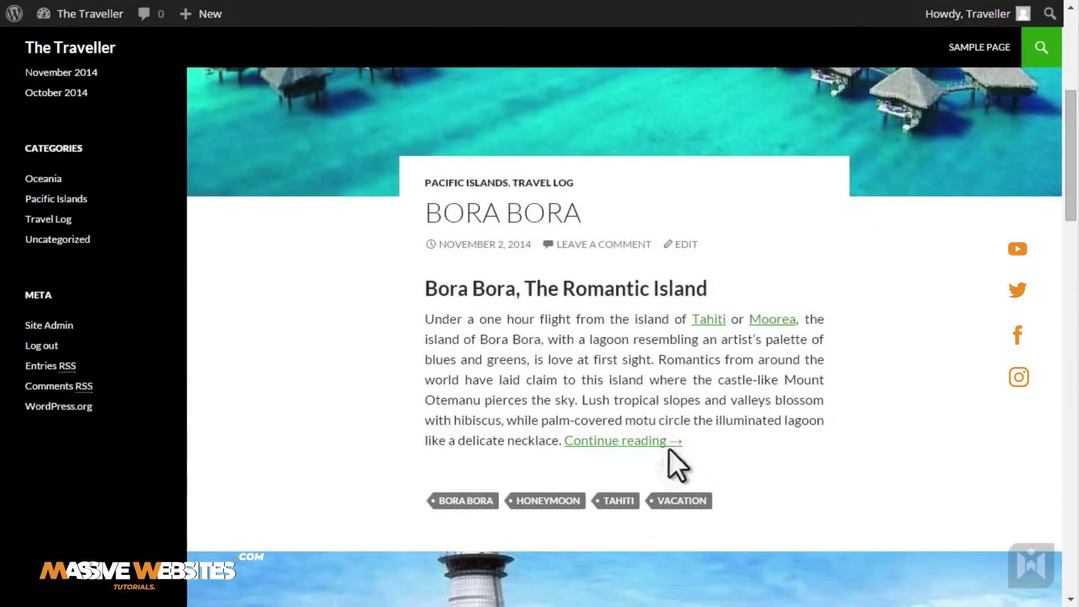
pyautogui.click(659, 443)
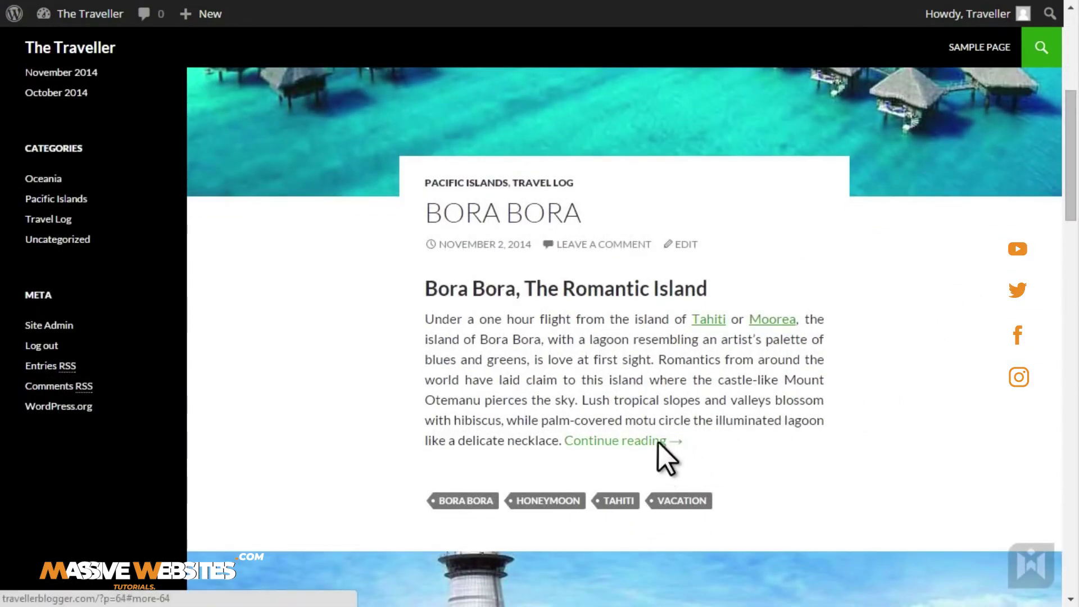